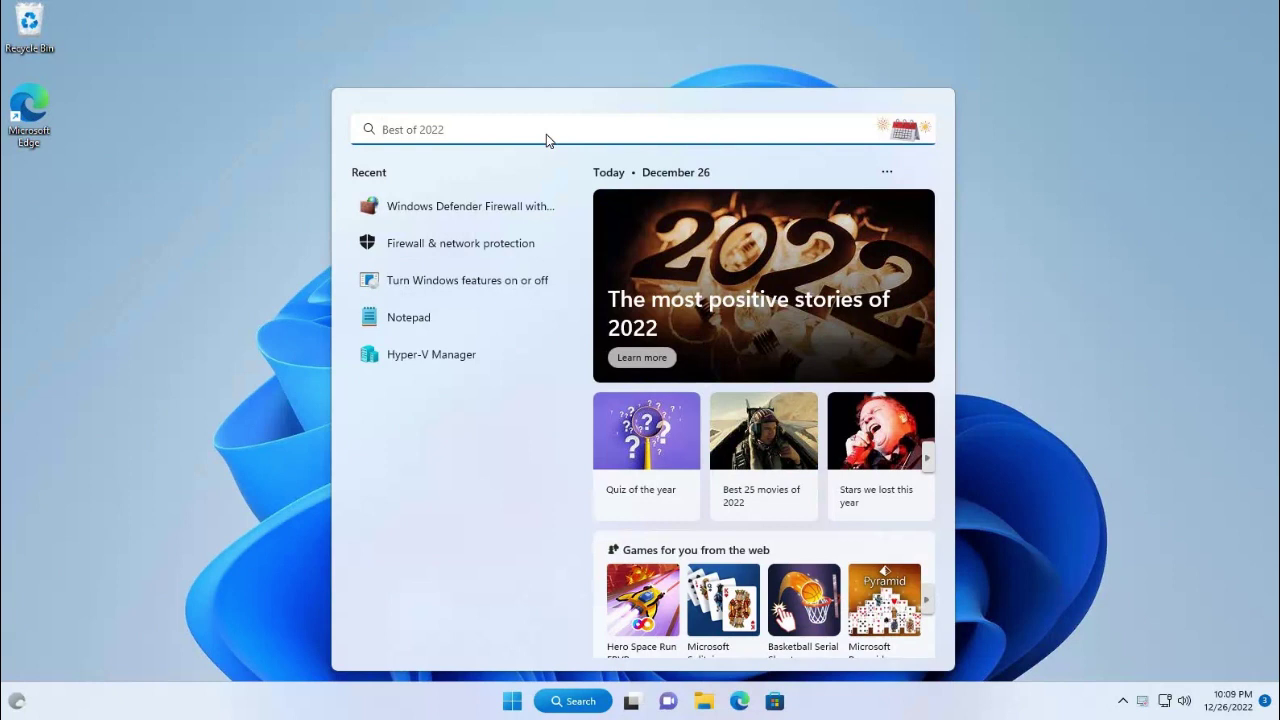
pyautogui.write('ala')
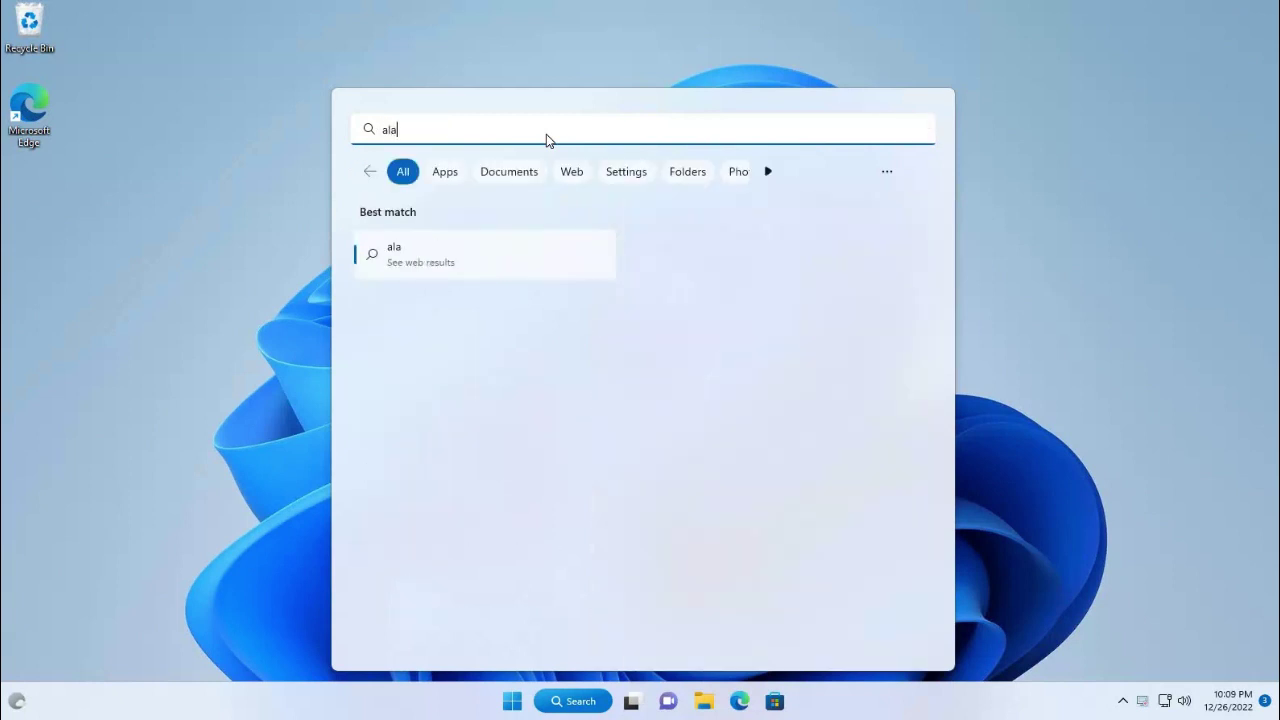
pyautogui.write('rm')
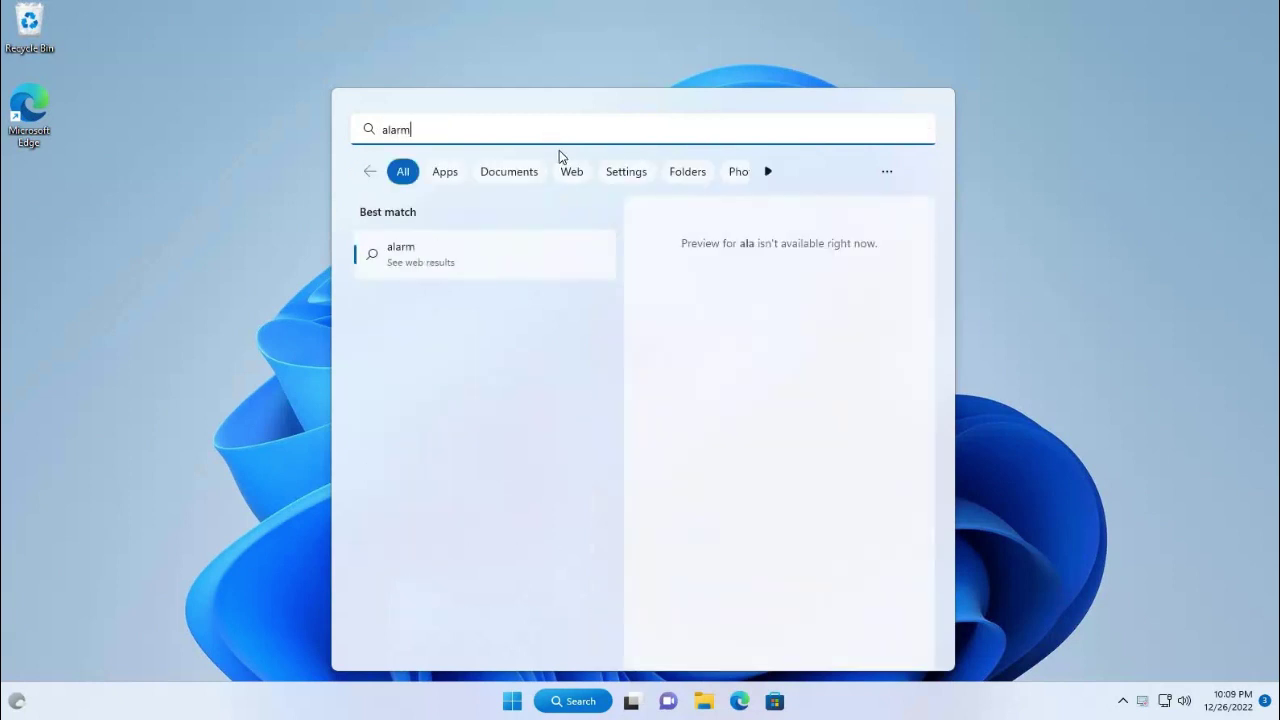
pyautogui.press('BackSpace')
pyautogui.press('BackSpace')
pyautogui.press('BackSpace')
pyautogui.press('BackSpace')
pyautogui.press('BackSpace')
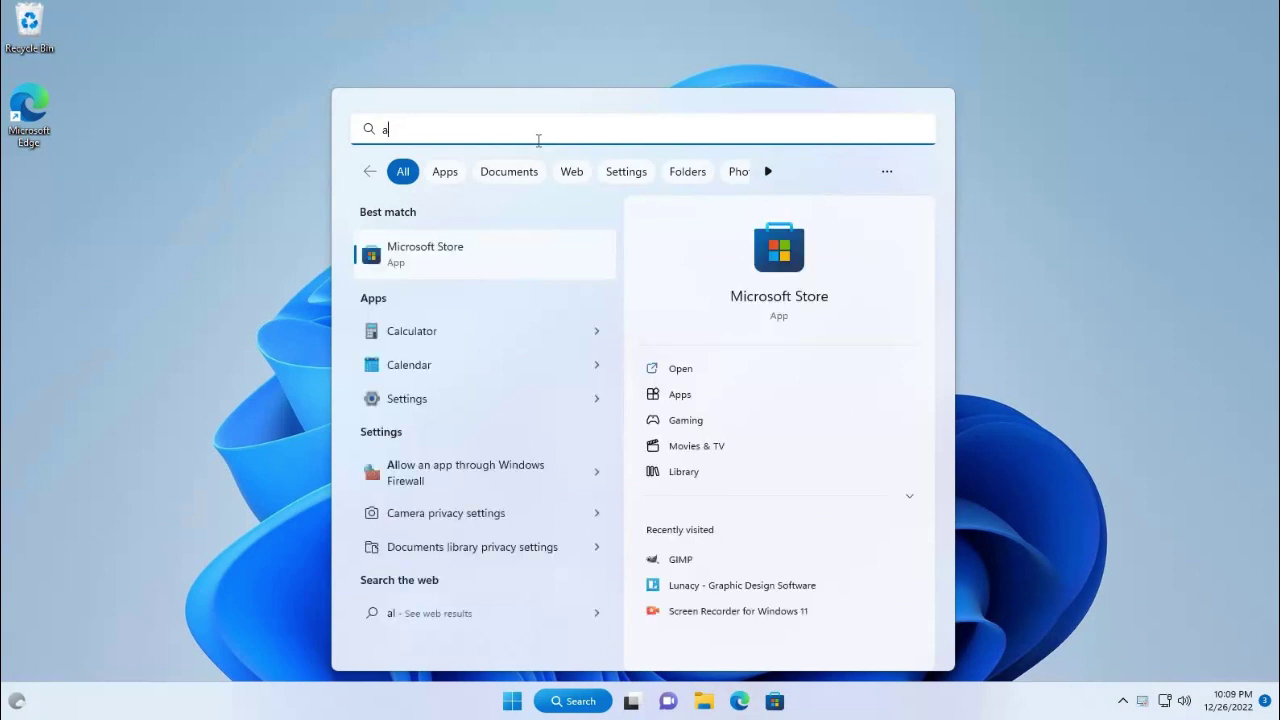
# Search Windows for clock, open the Clock app and continue past its sign-in prompt
pyautogui.write('clock')
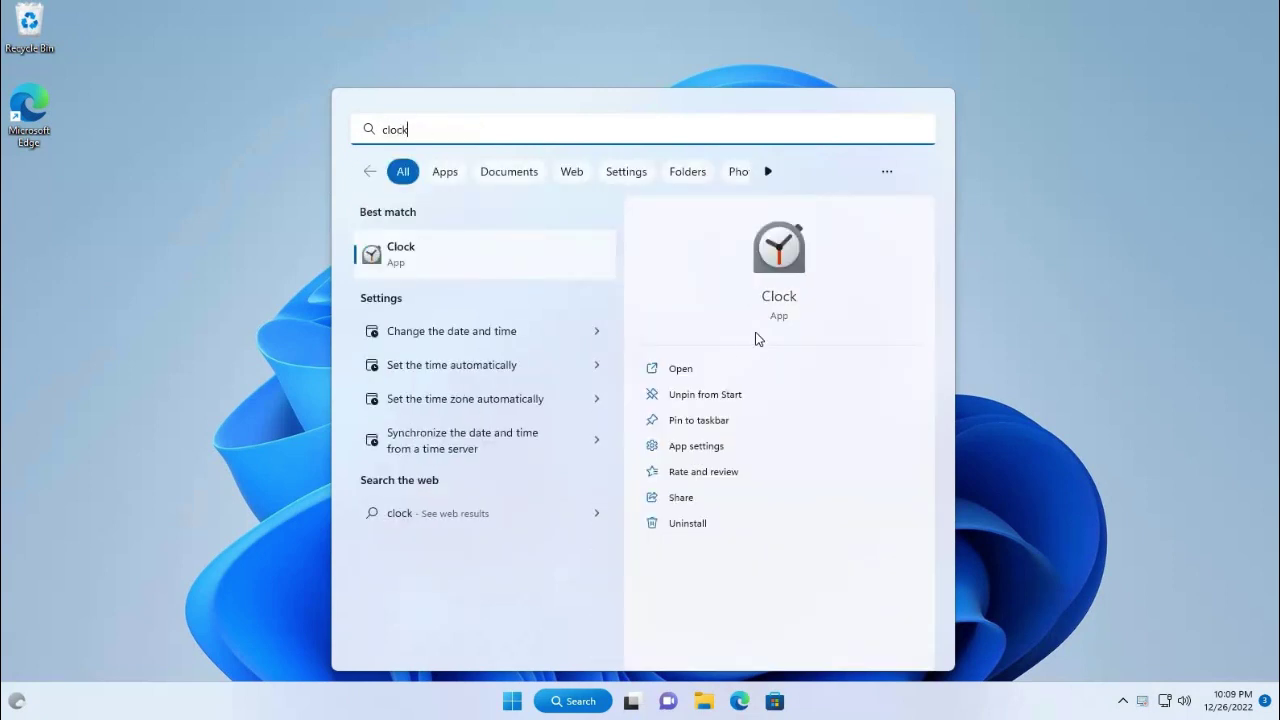
pyautogui.click(792, 250)
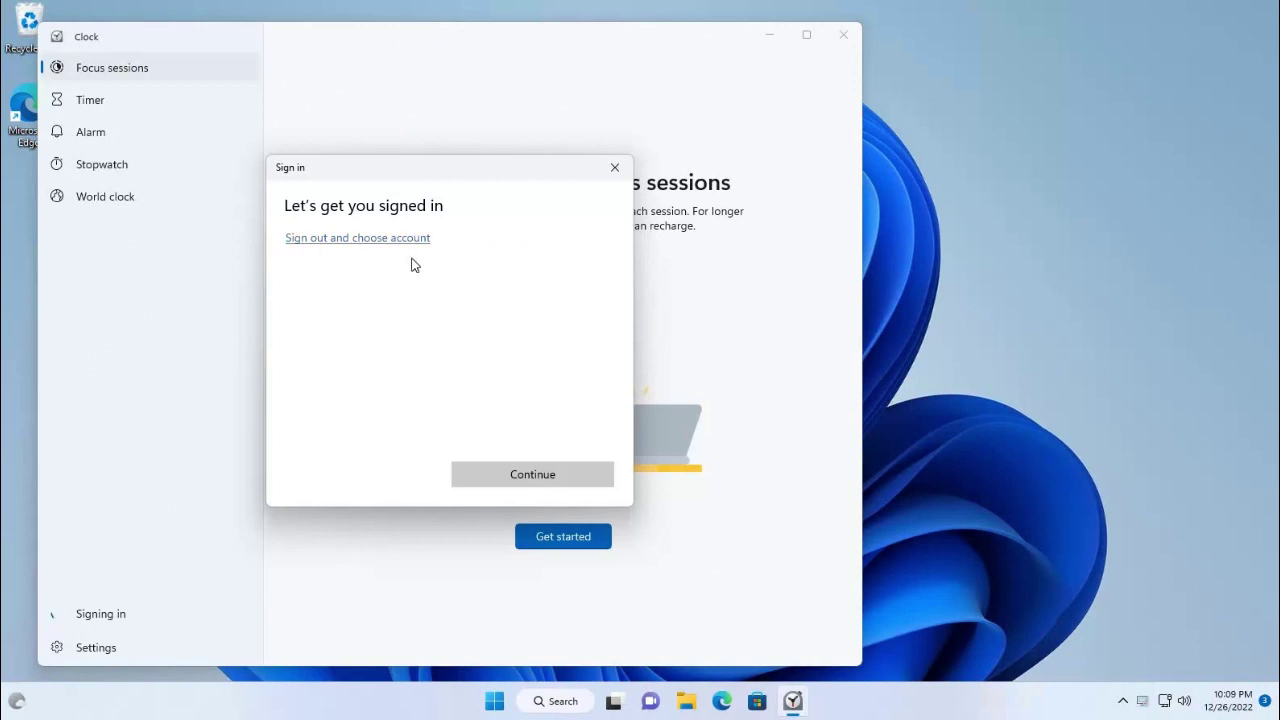
pyautogui.click(540, 474)
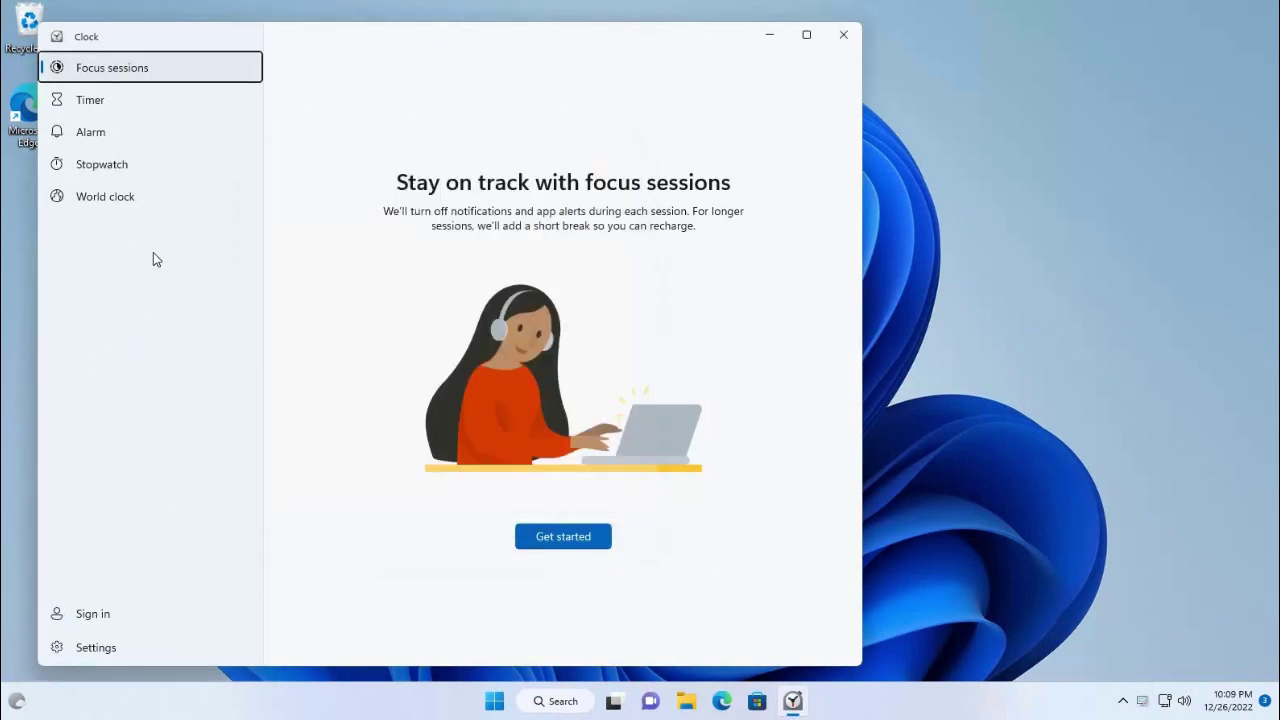
# Look through the Clock app's Focus sessions, Timer, Alarm, Stopwatch and World clock pages
pyautogui.click(116, 73)
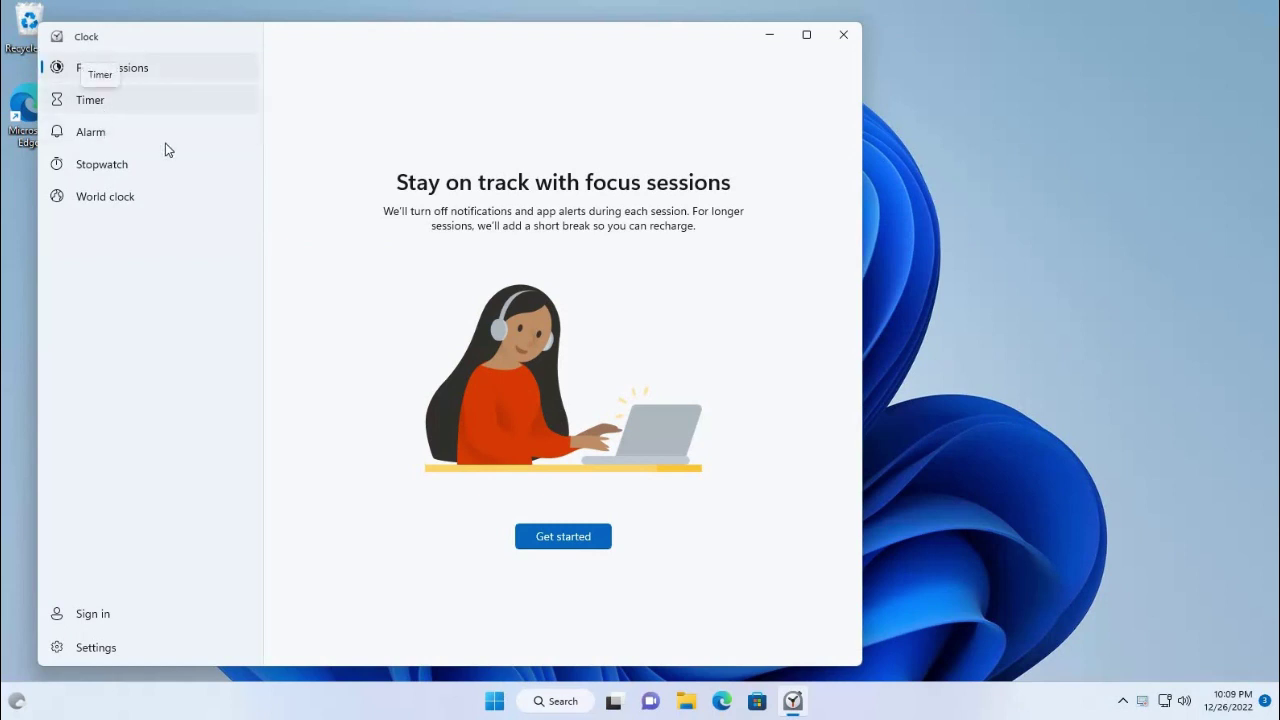
pyautogui.click(558, 545)
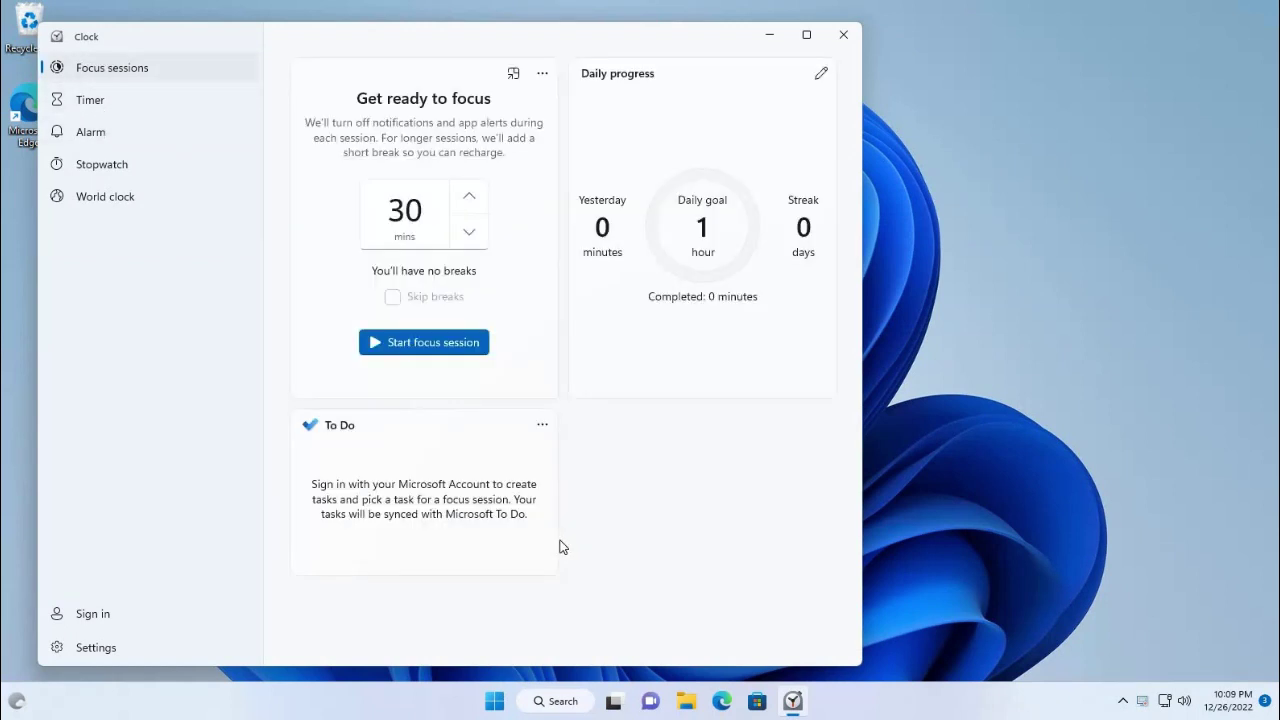
pyautogui.click(89, 109)
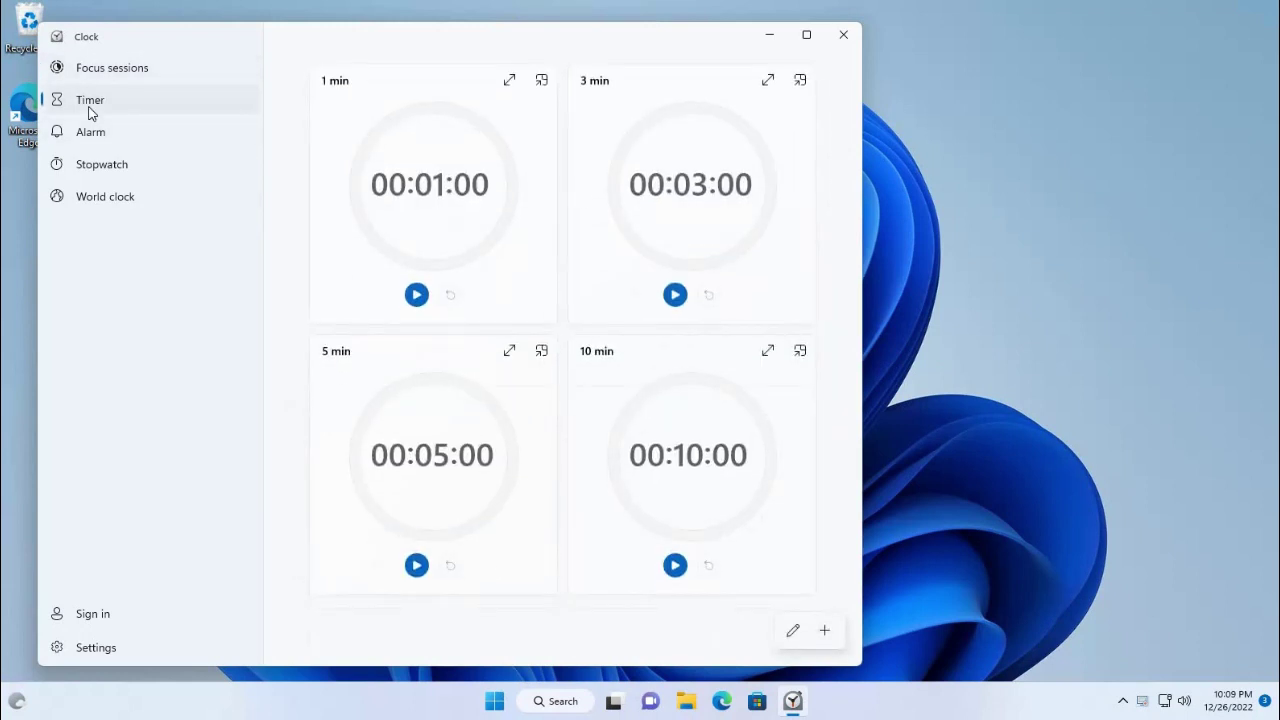
pyautogui.click(100, 140)
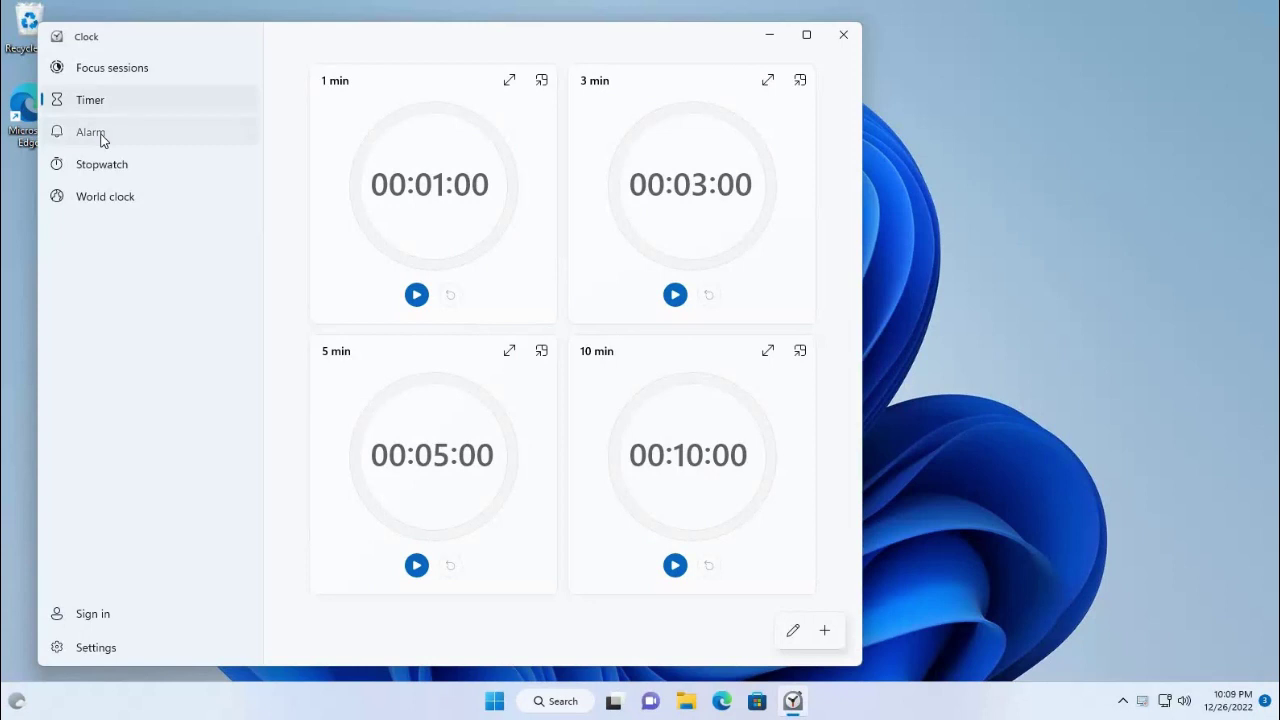
pyautogui.click(106, 168)
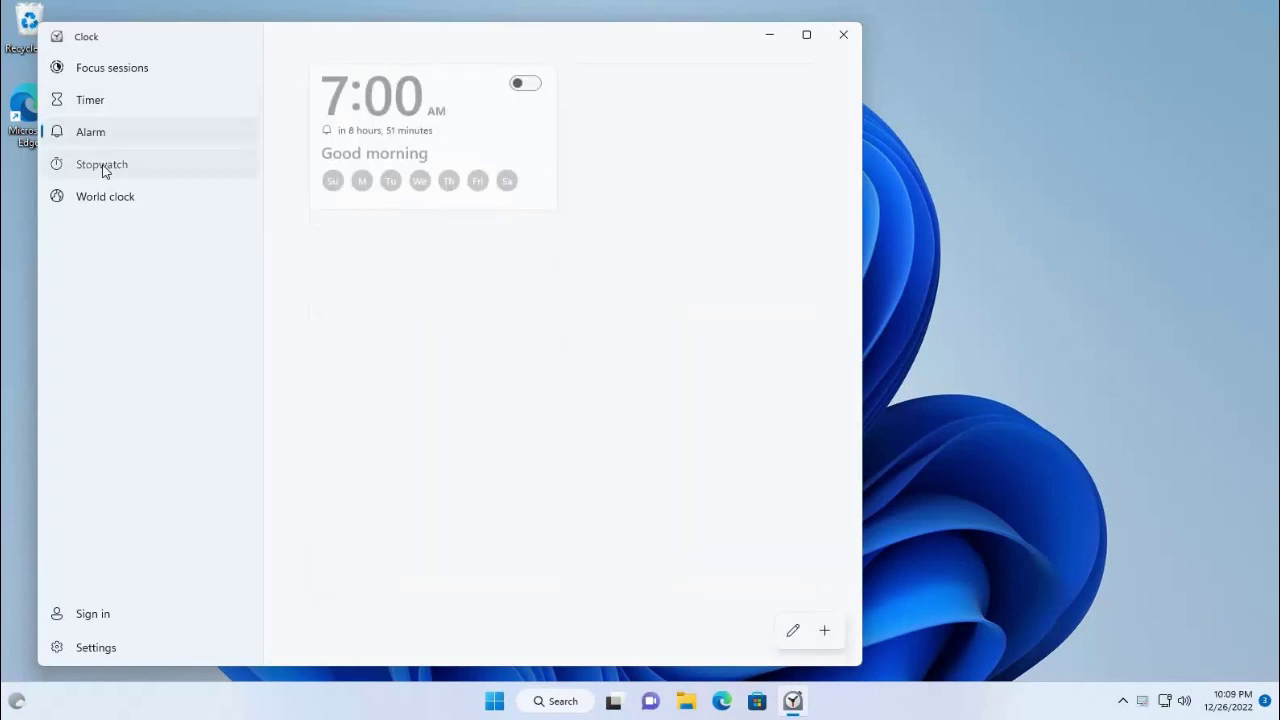
pyautogui.click(105, 198)
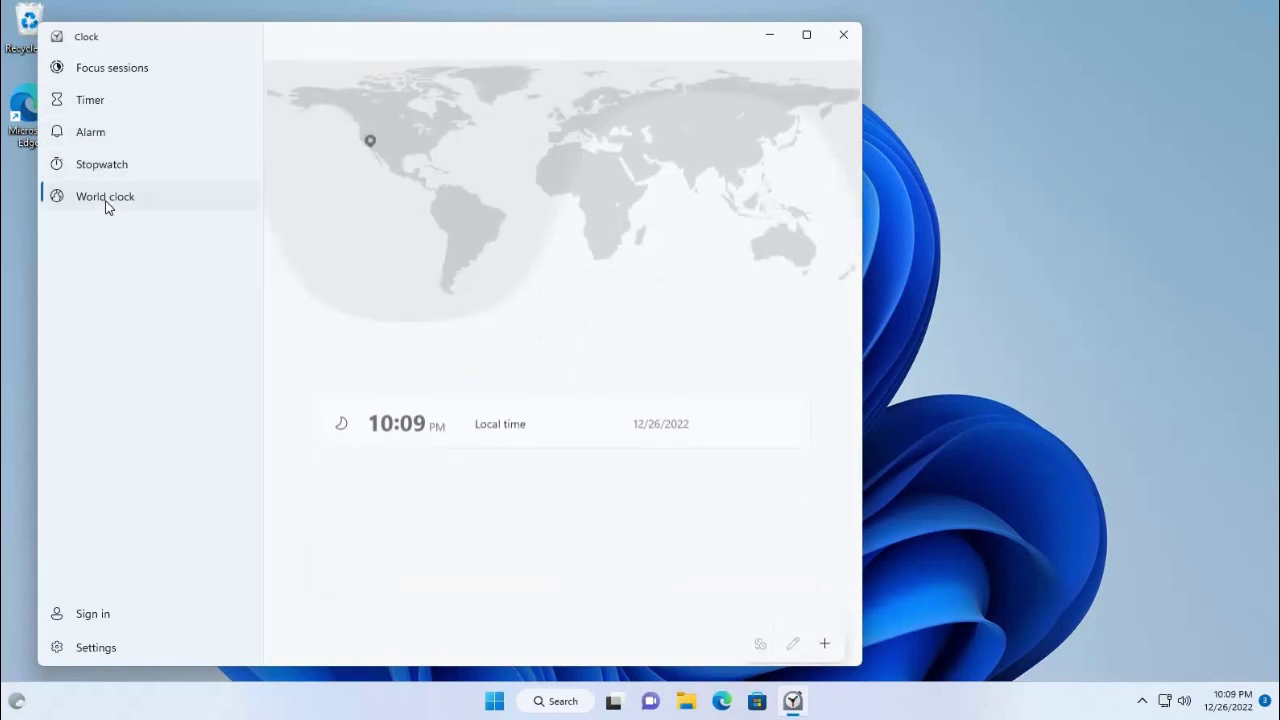
# Turn on the 7:00 AM Good morning alarm and set its hour to 10
pyautogui.click(100, 136)
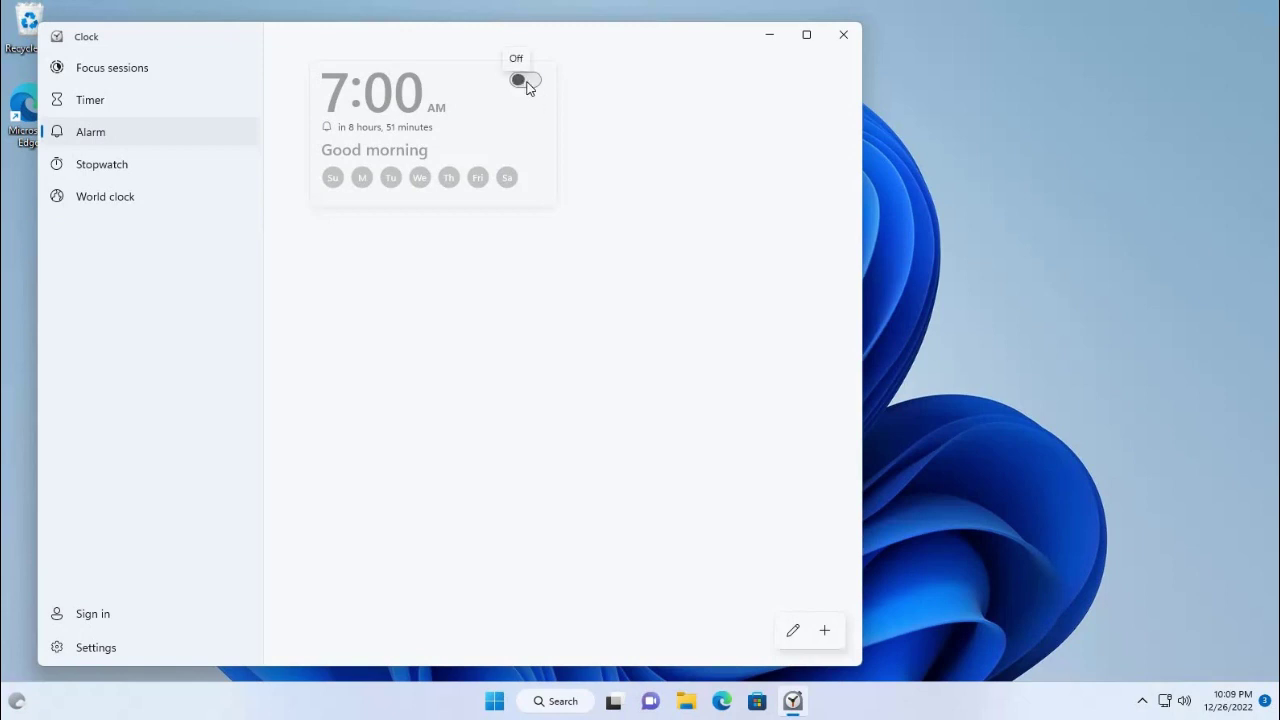
pyautogui.click(526, 82)
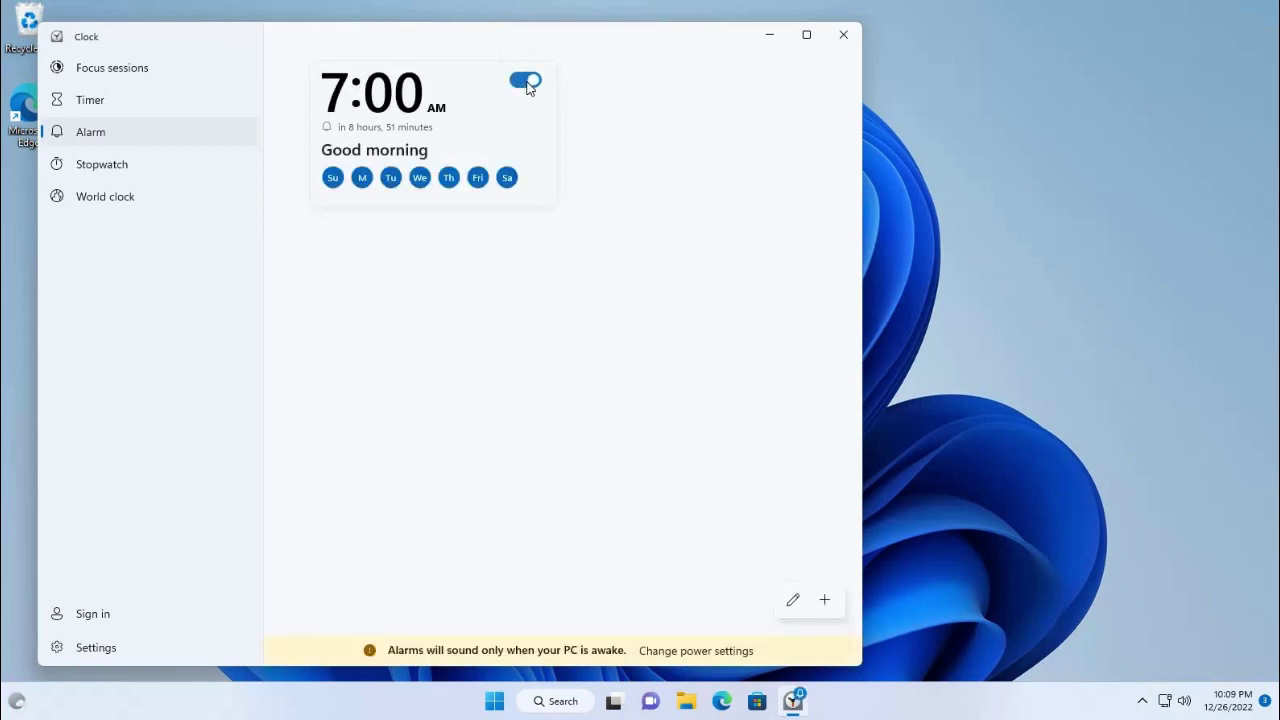
pyautogui.click(353, 118)
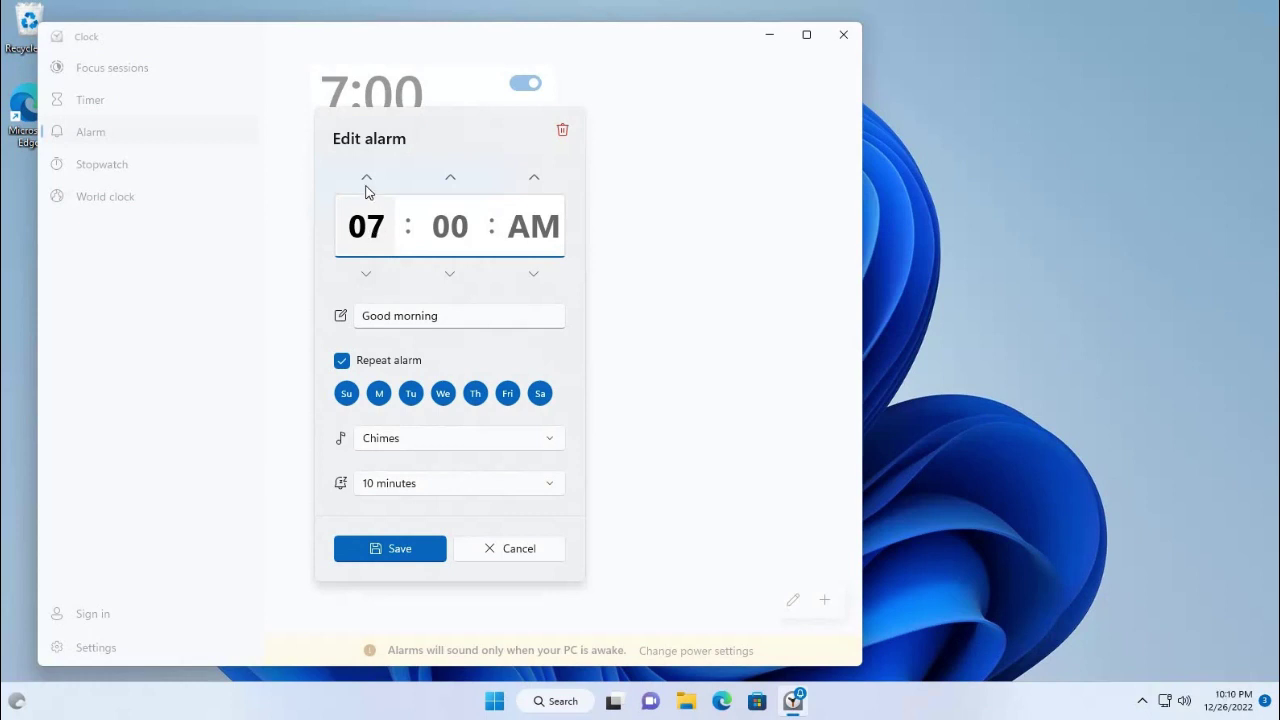
pyautogui.click(369, 274)
pyautogui.click(369, 274)
pyautogui.click(369, 274)
pyautogui.click(369, 274)
pyautogui.click(369, 274)
pyautogui.click(369, 275)
pyautogui.click(369, 275)
pyautogui.click(369, 275)
pyautogui.click(369, 275)
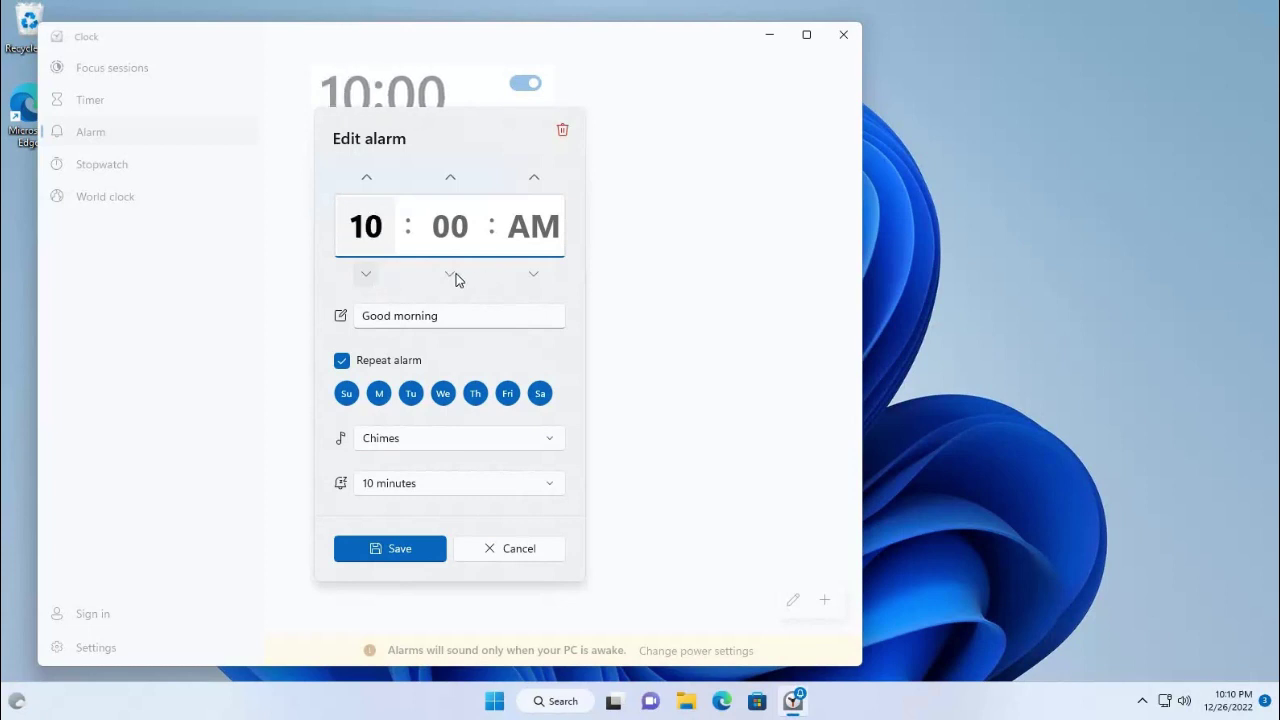
# Set the alarm's minutes to 12 and its period to PM
pyautogui.click(450, 275)
pyautogui.click(450, 275)
pyautogui.click(450, 275)
pyautogui.click(450, 275)
pyautogui.click(450, 275)
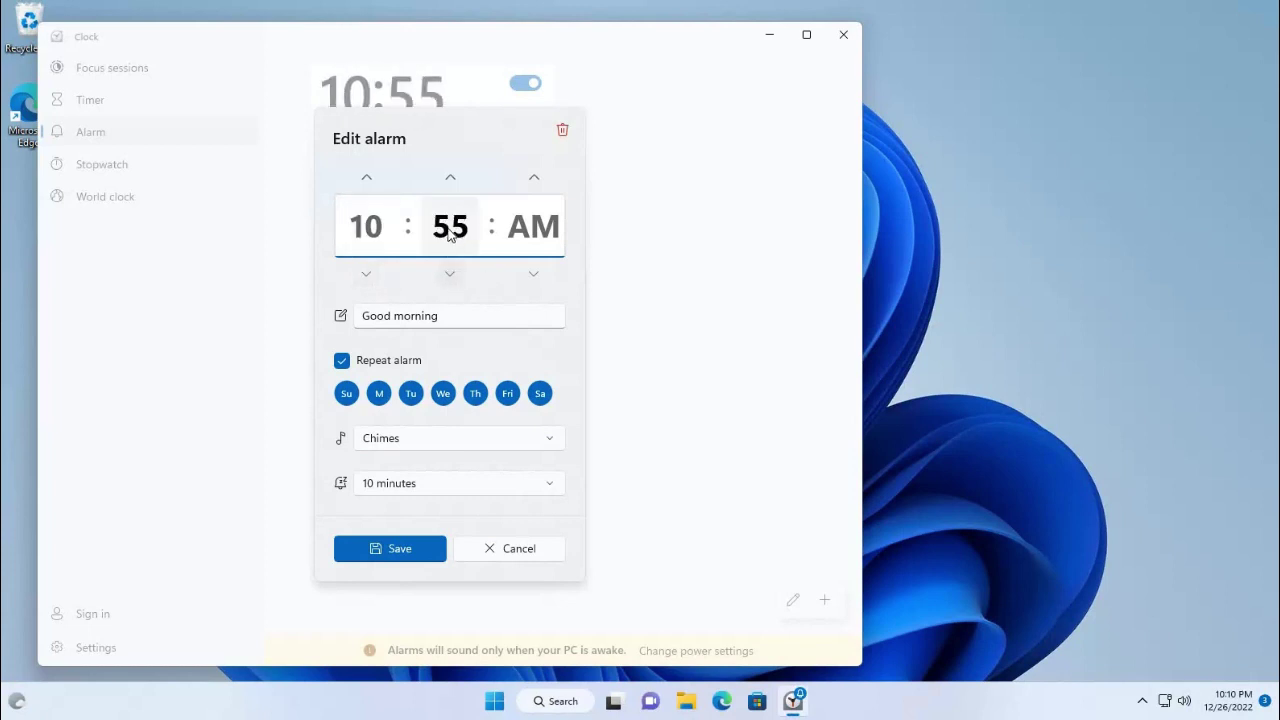
pyautogui.scroll(1, 449, 232)
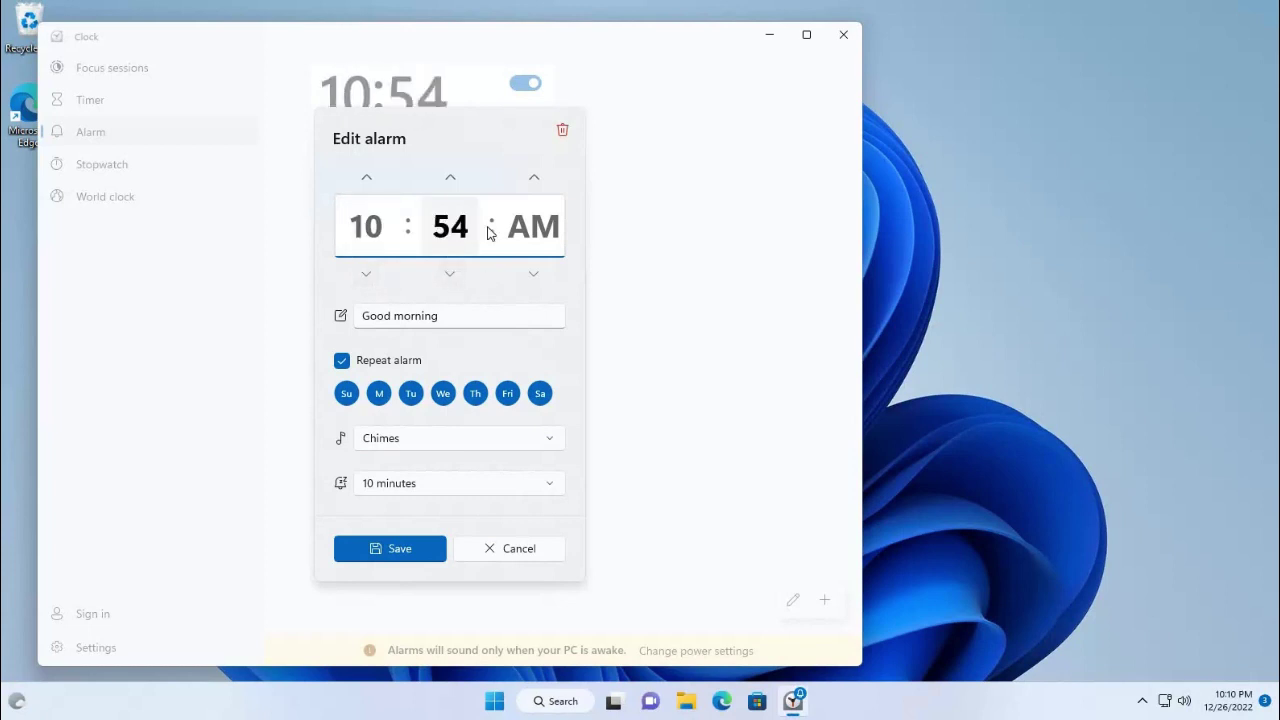
pyautogui.click(450, 180)
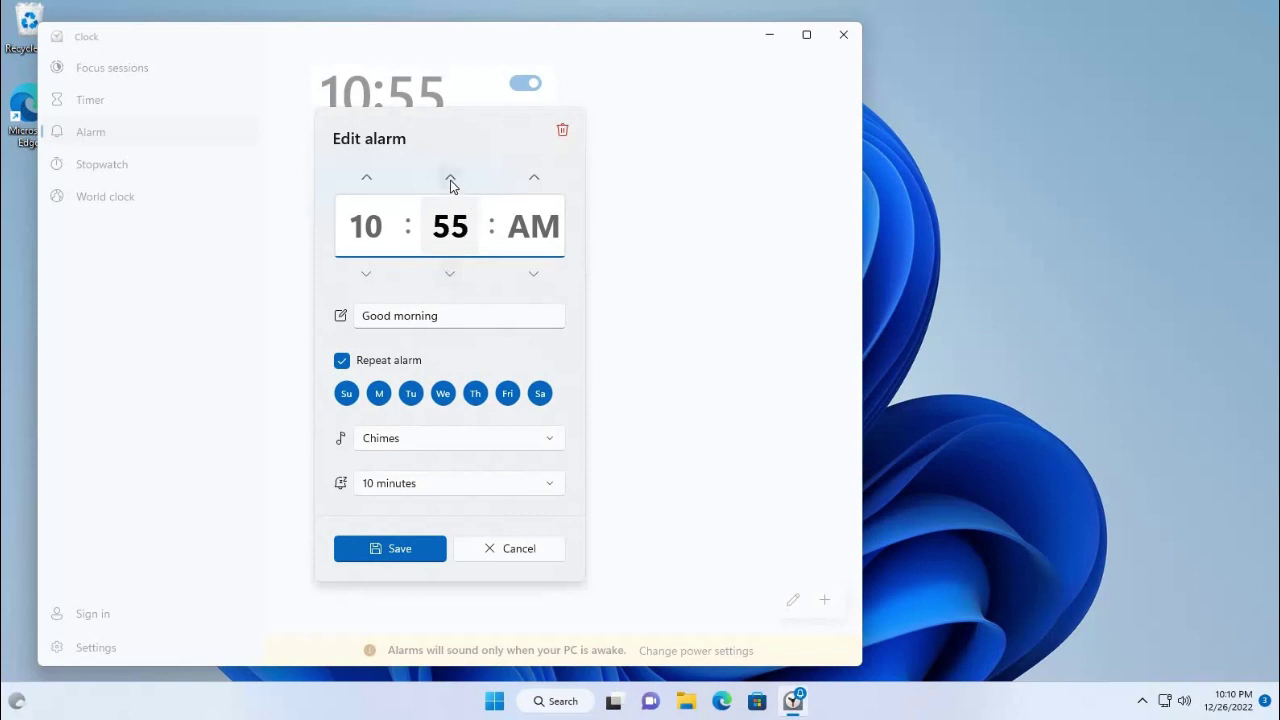
pyautogui.click(450, 180)
pyautogui.click(450, 180)
pyautogui.click(450, 180)
pyautogui.click(450, 180)
pyautogui.click(450, 180)
pyautogui.click(450, 180)
pyautogui.click(450, 180)
pyautogui.click(450, 180)
pyautogui.click(450, 180)
pyautogui.click(450, 180)
pyautogui.click(450, 180)
pyautogui.click(450, 180)
pyautogui.click(450, 180)
pyautogui.click(450, 180)
pyautogui.click(450, 180)
pyautogui.click(450, 180)
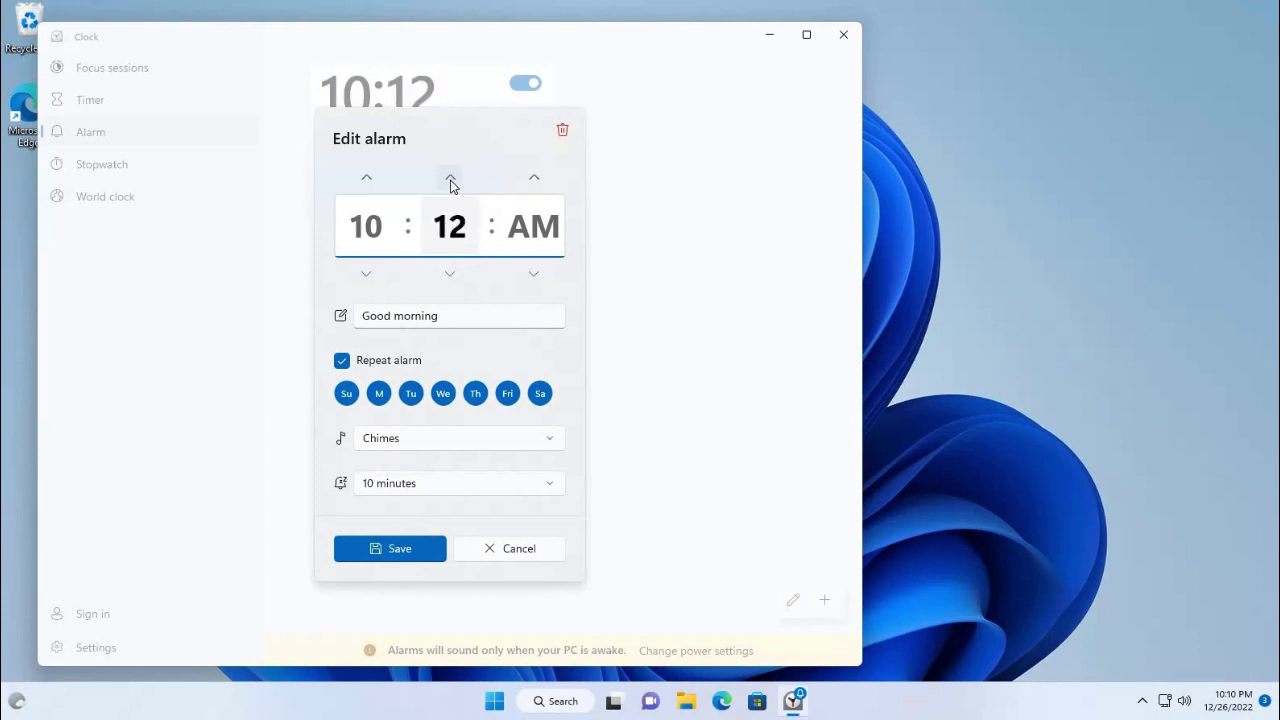
pyautogui.click(450, 180)
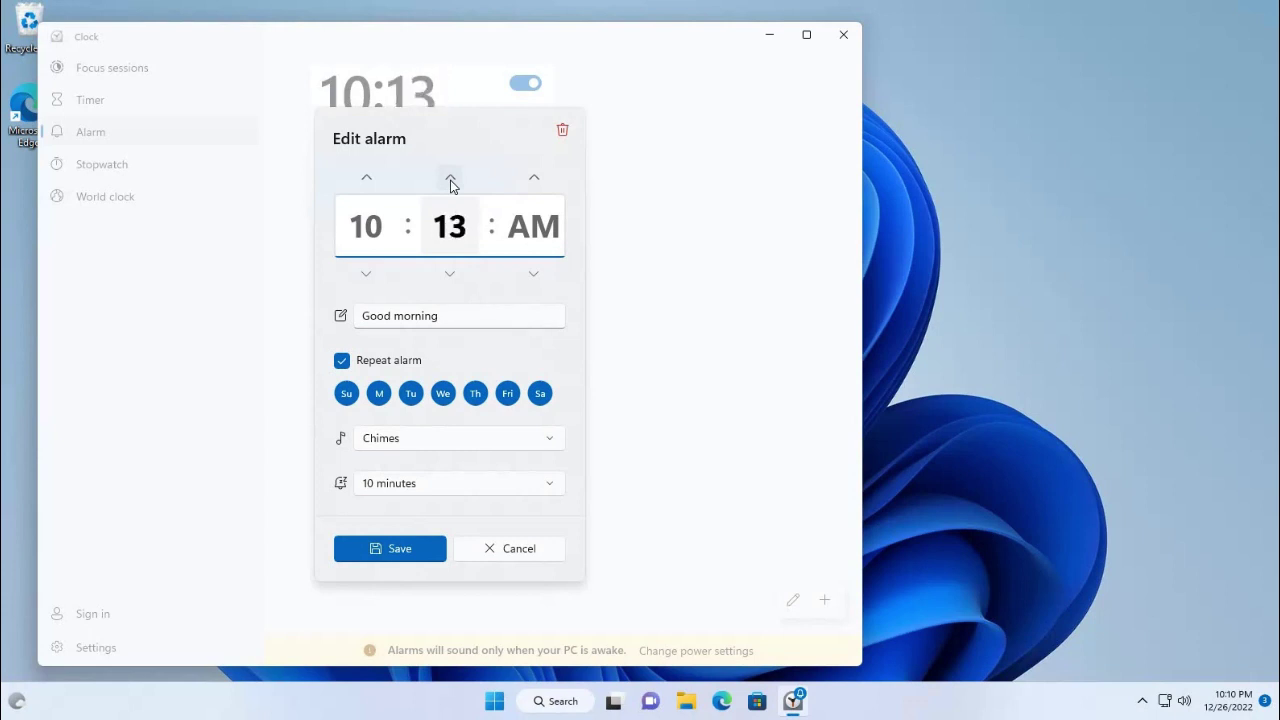
pyautogui.click(450, 275)
pyautogui.click(535, 275)
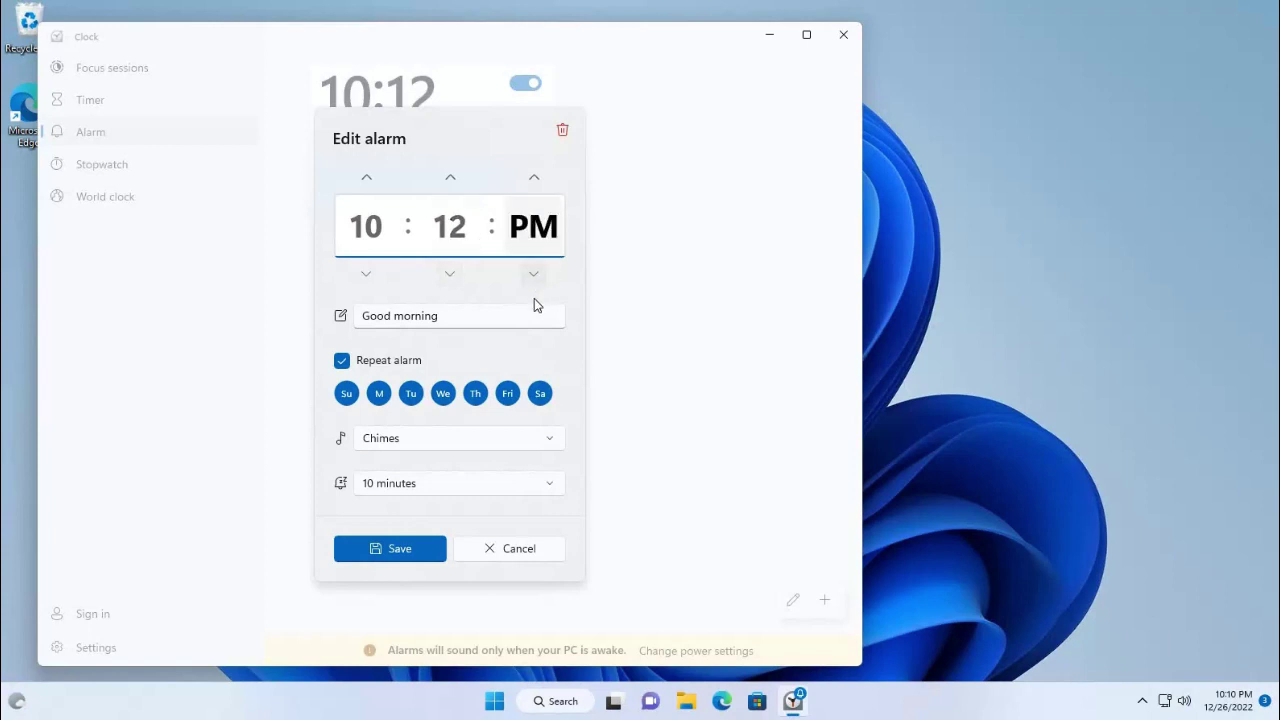
# Rename the alarm being edited as "hello friends"
pyautogui.moveTo(455, 322)
pyautogui.mouseDown()
pyautogui.moveTo(286, 323)
pyautogui.moveTo(467, 319)
pyautogui.mouseUp()
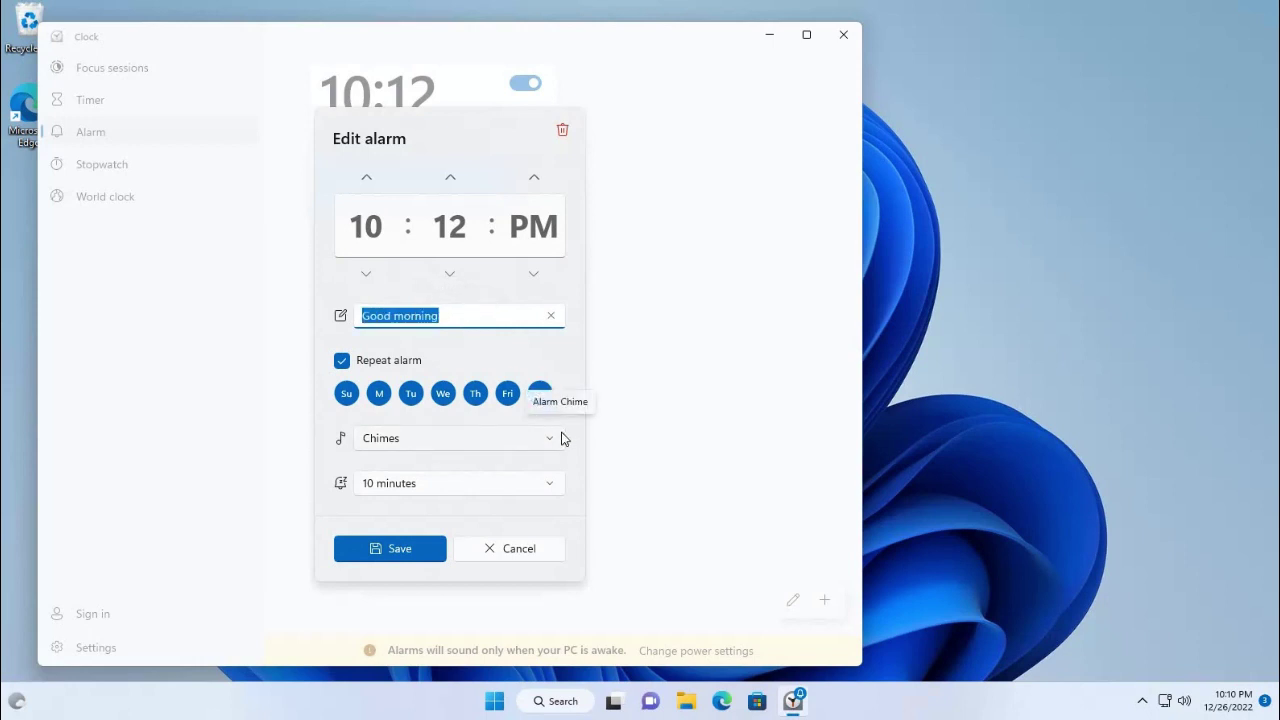
pyautogui.write('hello')
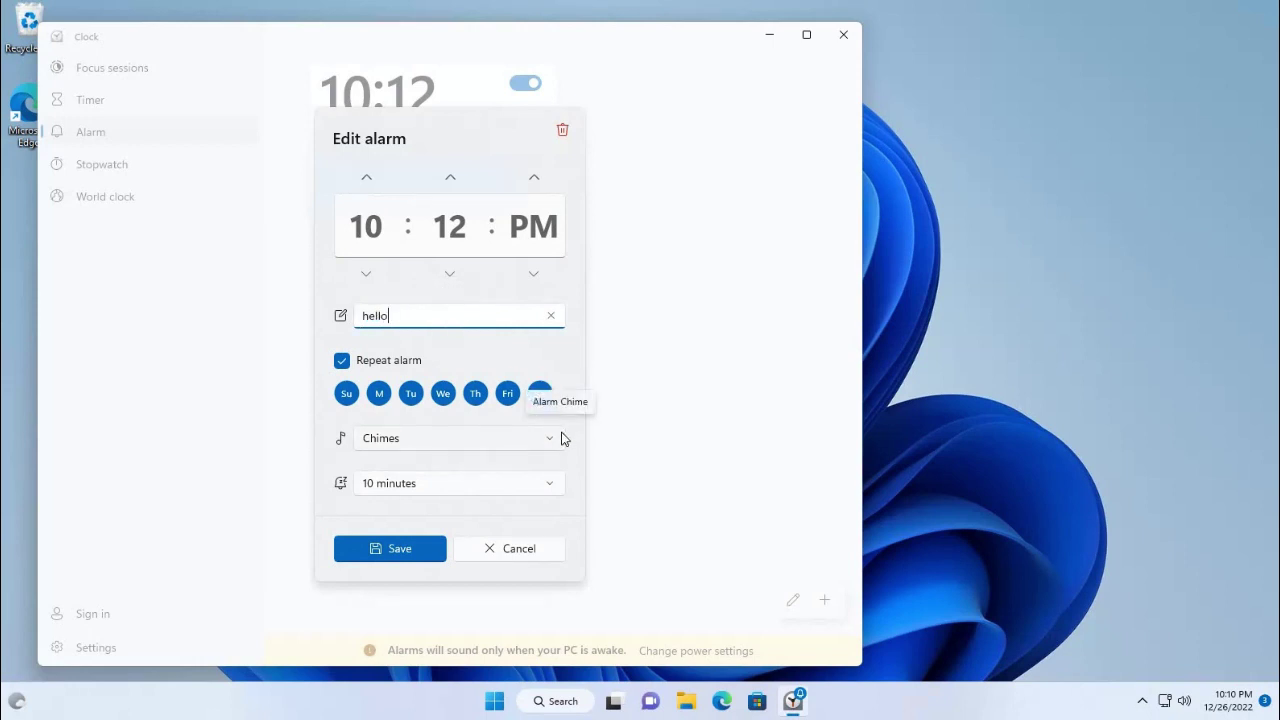
pyautogui.write(' friends')
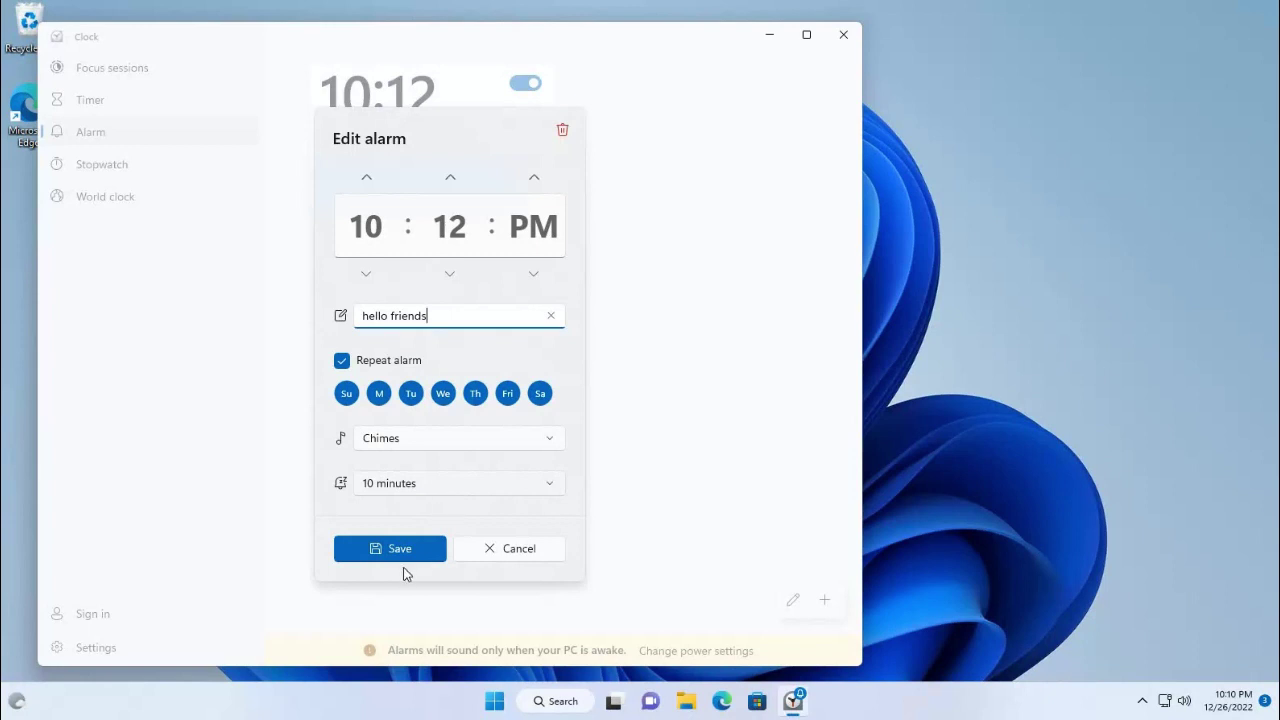
# Set the alarm's minutes to 11 and save the edited alarm
pyautogui.click(459, 240)
pyautogui.click(451, 177)
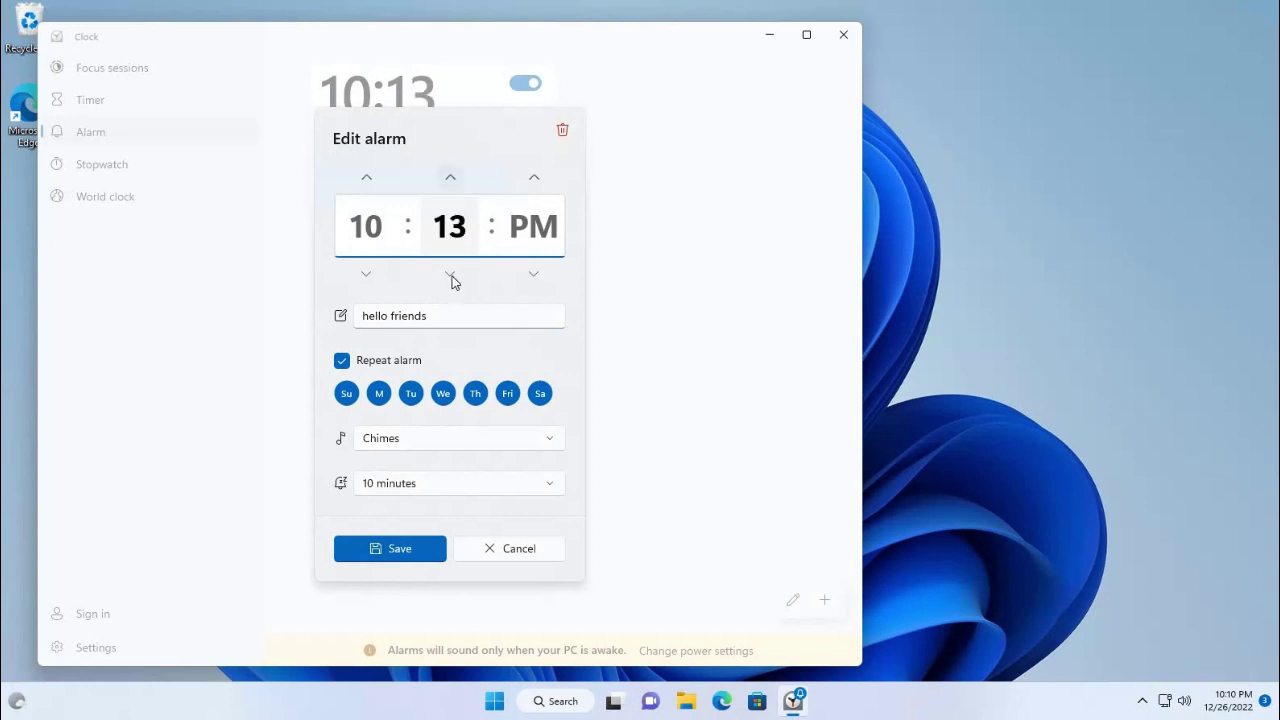
pyautogui.doubleClick(451, 276)
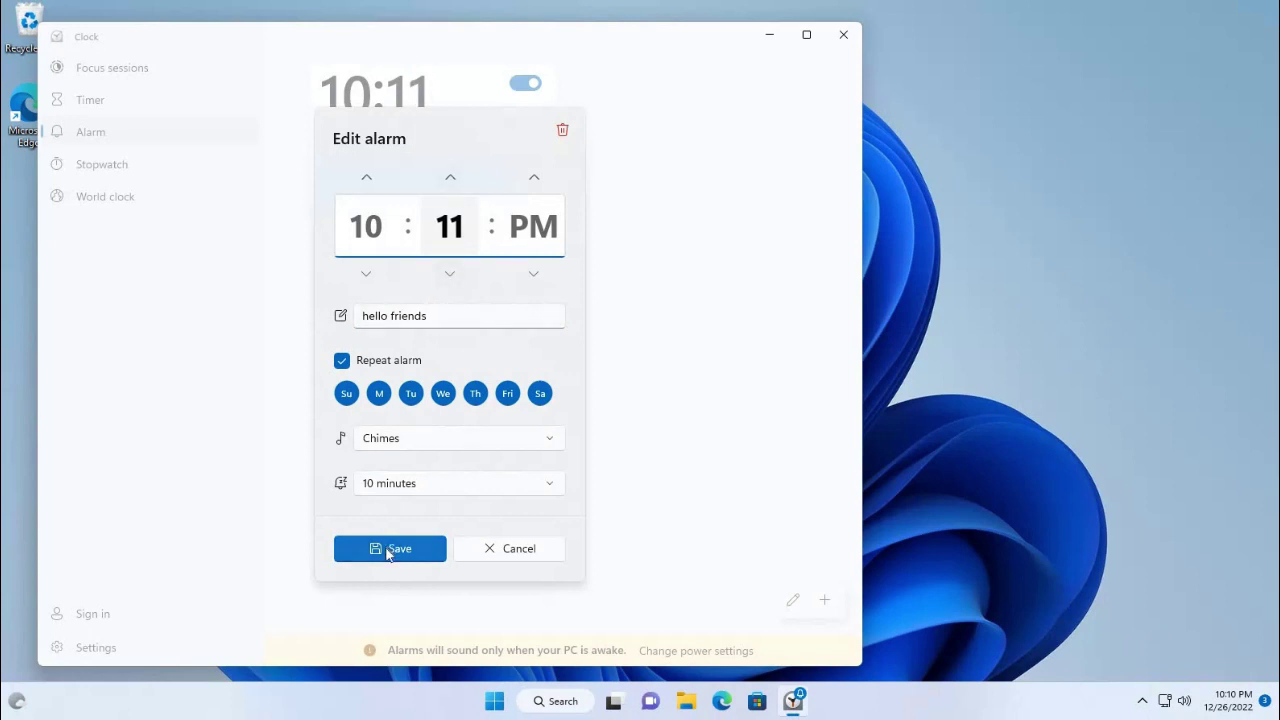
pyautogui.click(389, 549)
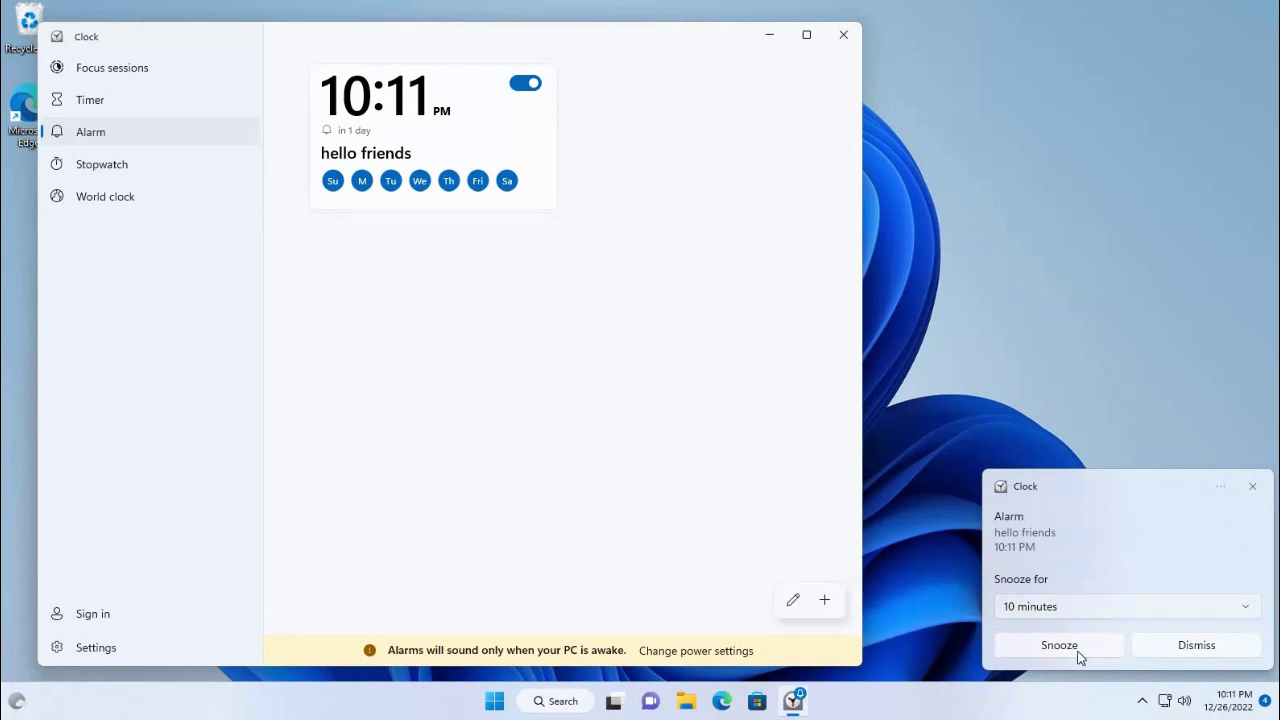
# View the snooze durations offered in the alarm notification and dismiss the alarm
pyautogui.click(1245, 610)
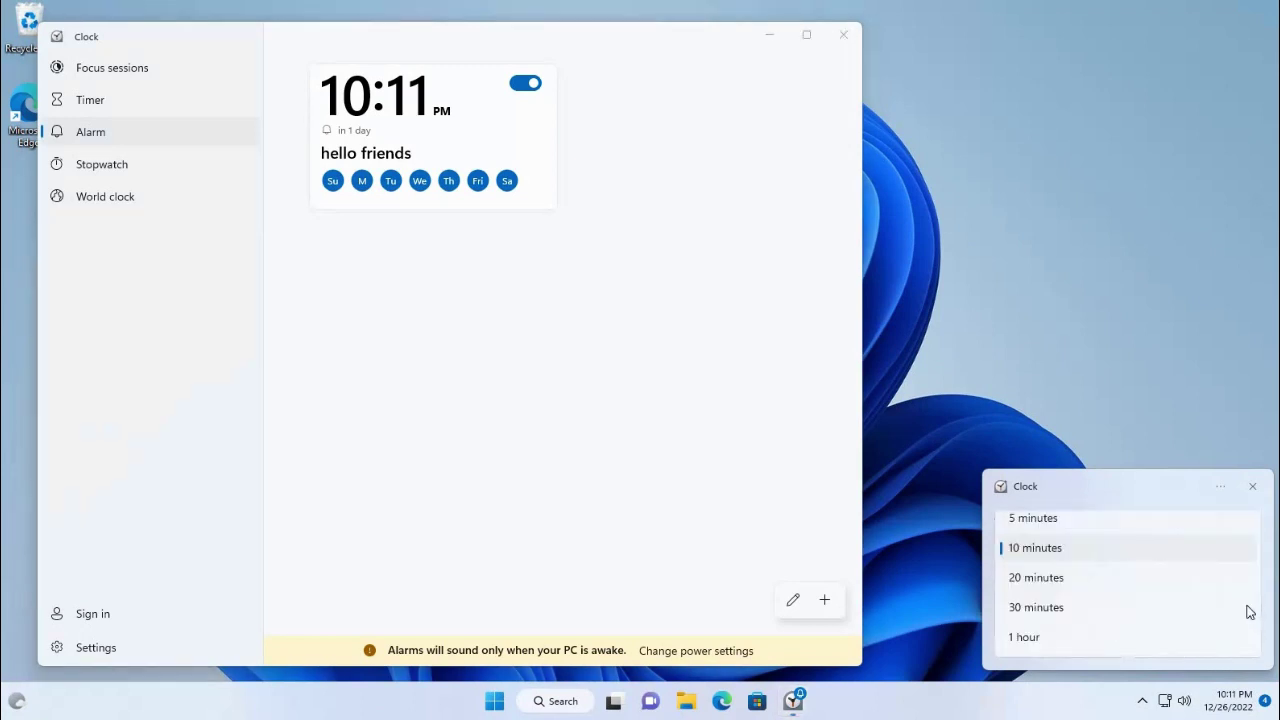
pyautogui.click(1045, 484)
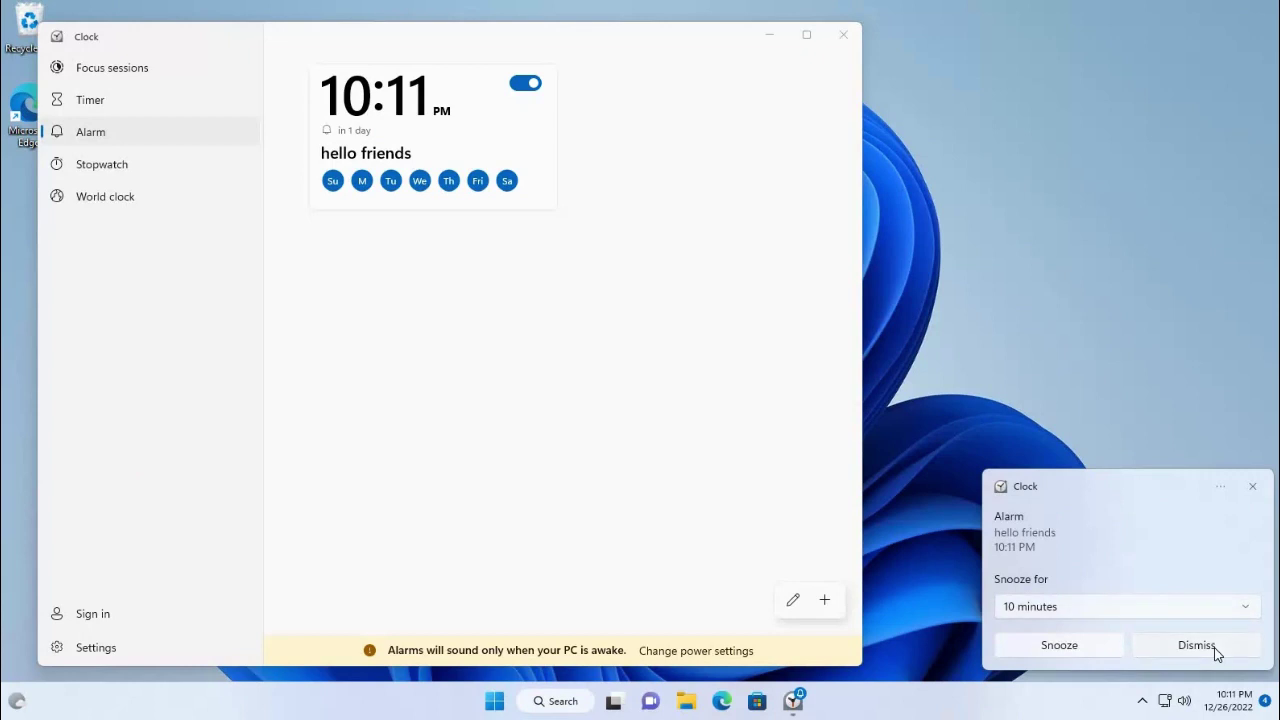
pyautogui.click(1196, 645)
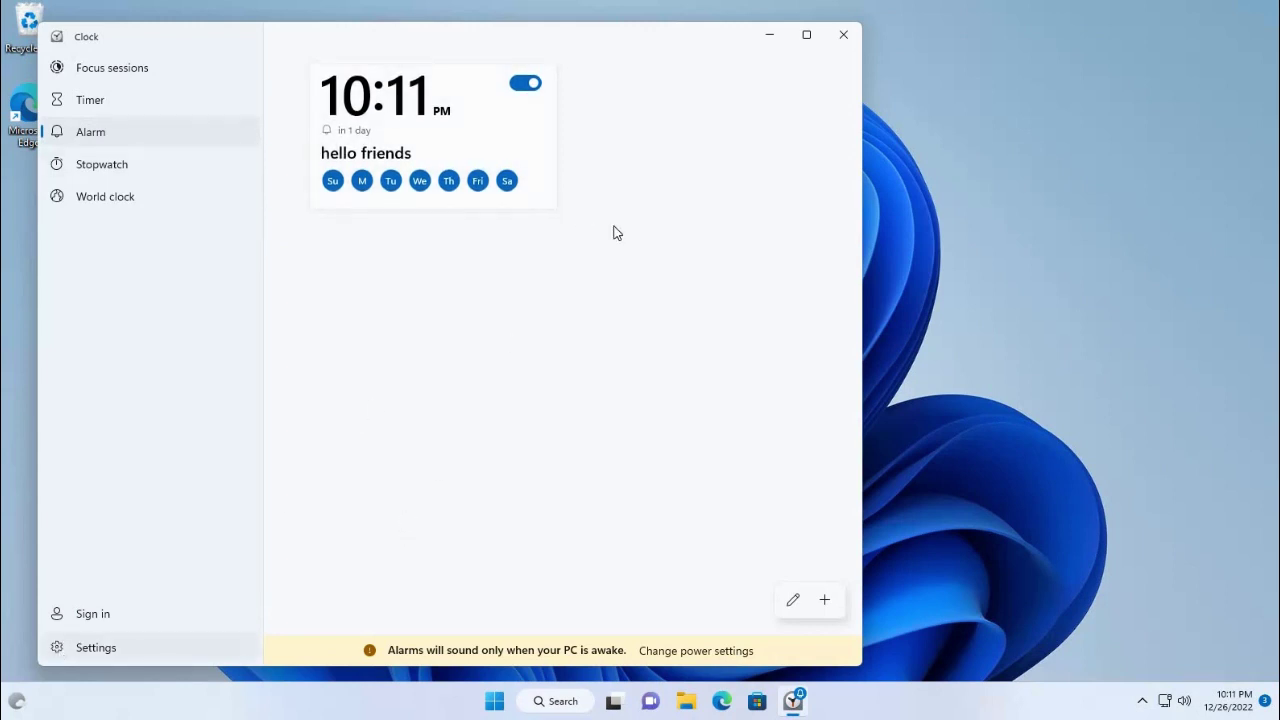
# Review the edit settings of the "hello friends" alarm and close them without changing anything
pyautogui.click(378, 104)
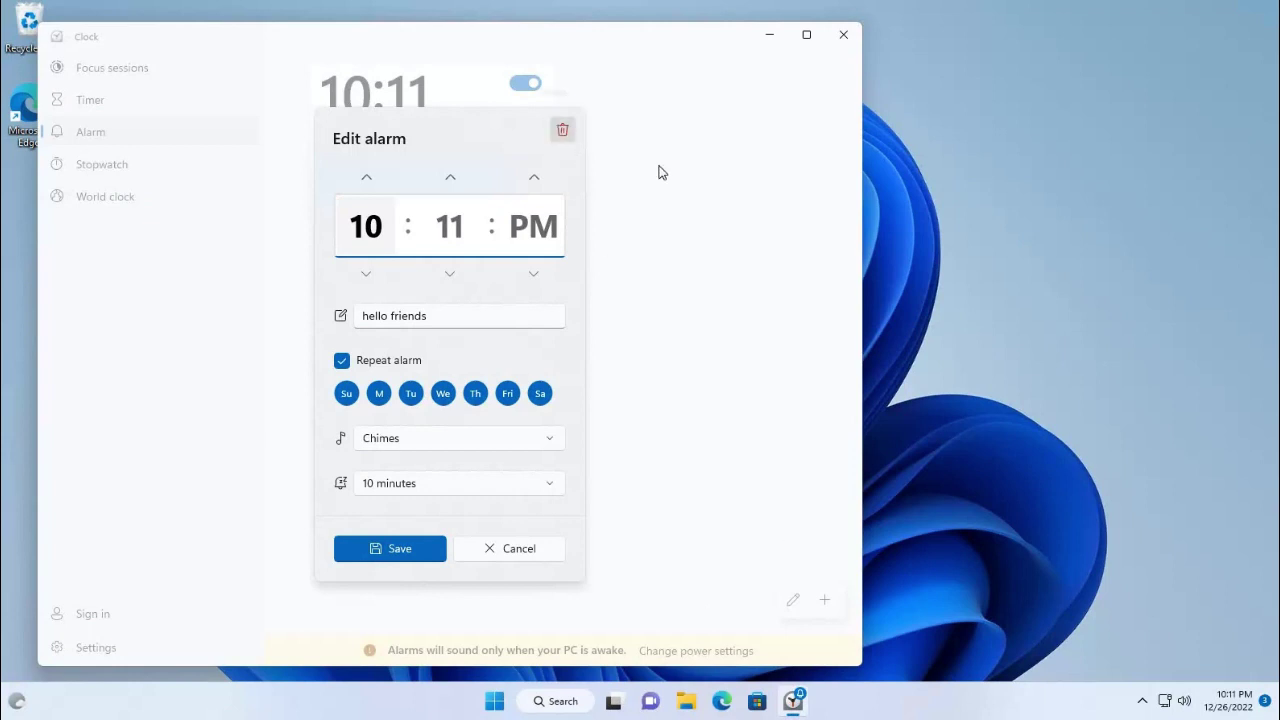
pyautogui.click(623, 117)
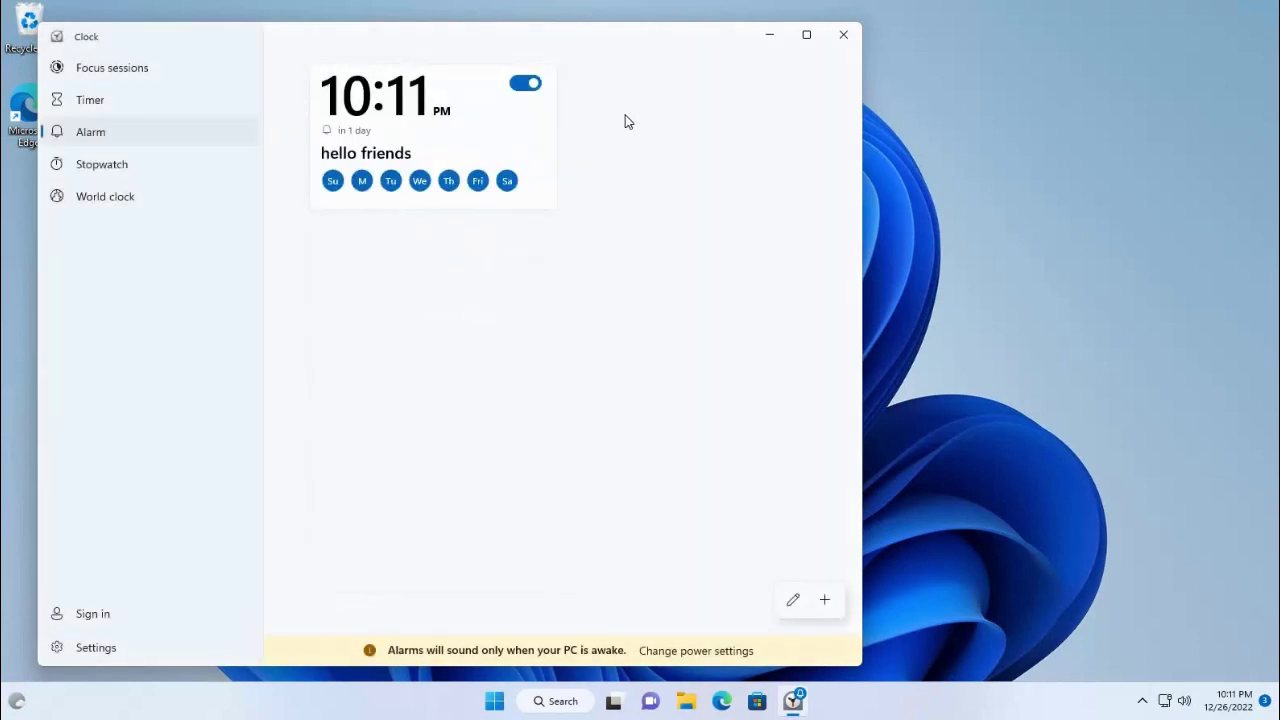
# Start a new alarm and name it "lunch time"
pyautogui.click(826, 602)
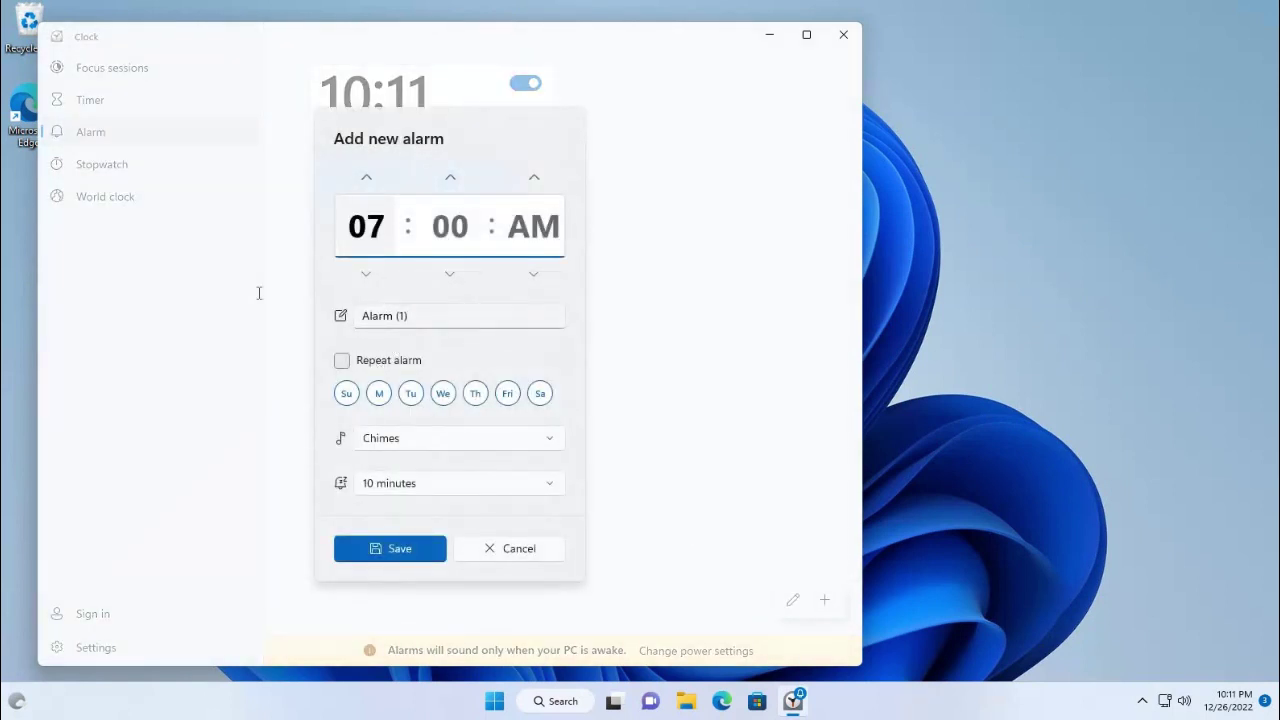
pyautogui.press('Tab')
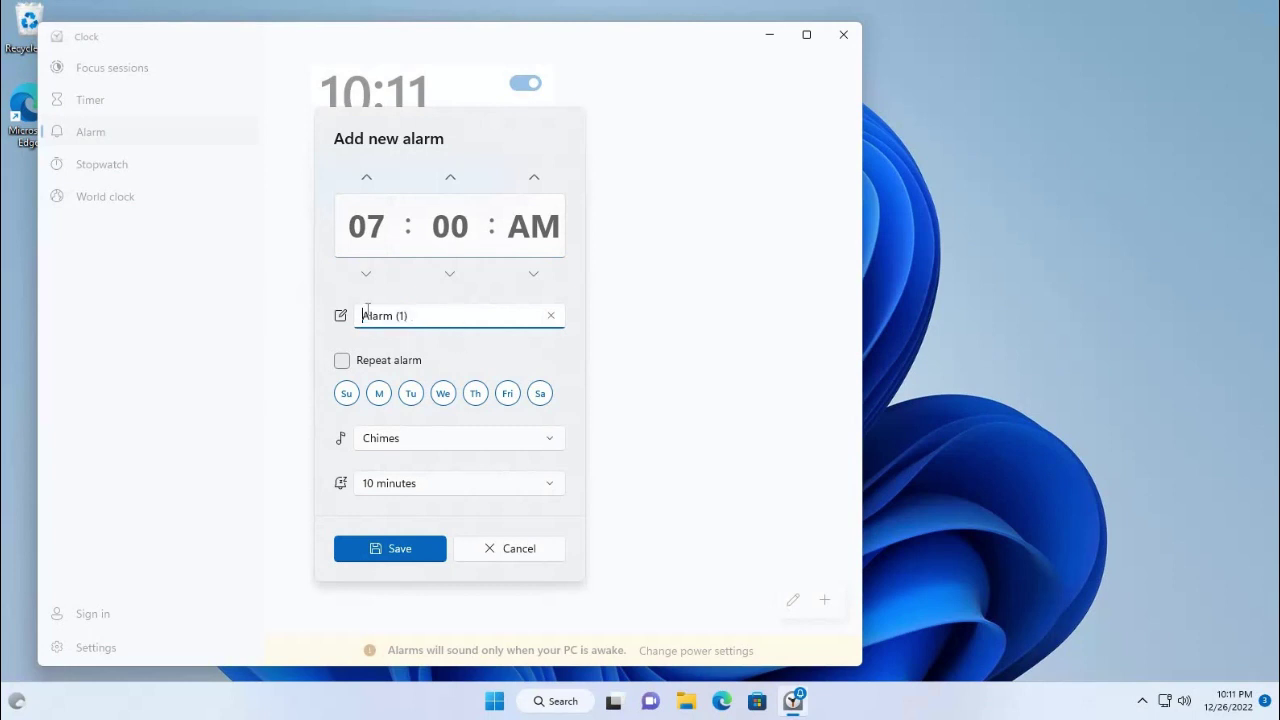
pyautogui.hotkey('ctrl', 'a')
pyautogui.write('lunch time')
# Set the new alarm's time to 2:00 PM and check the alarm sound choices, keeping Chimes
pyautogui.click(378, 234)
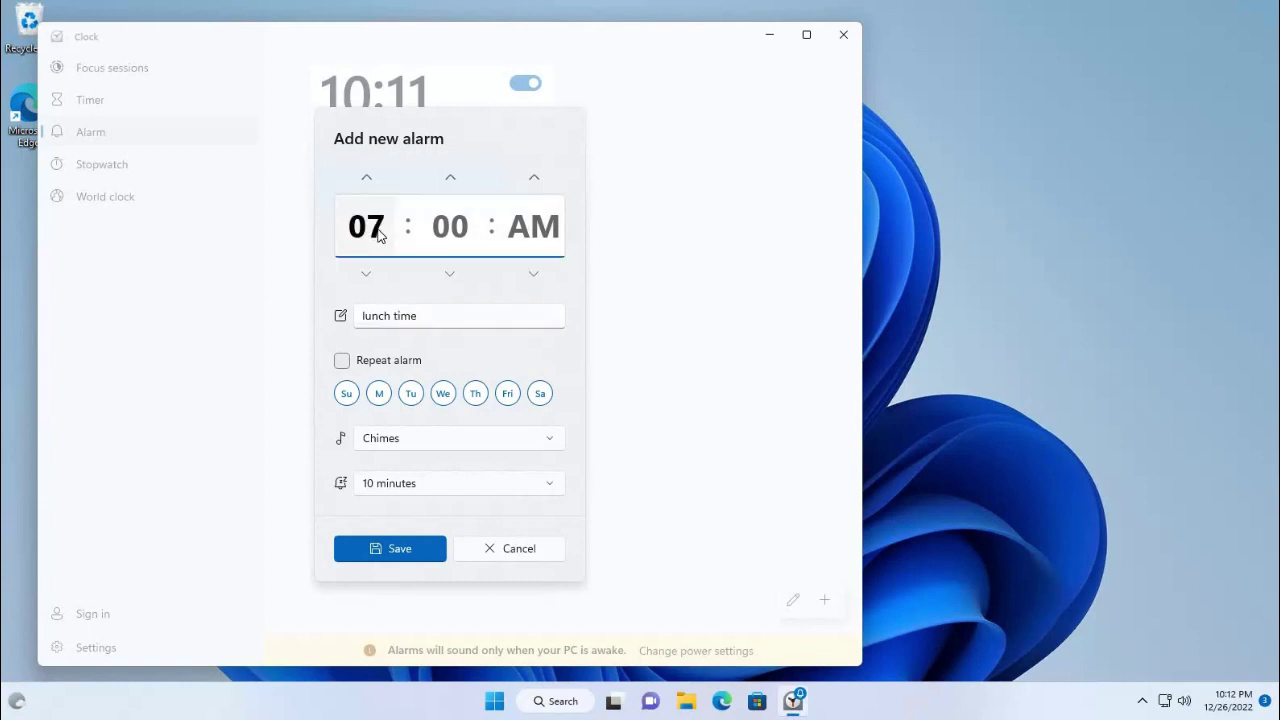
pyautogui.write('2')
pyautogui.click(546, 233)
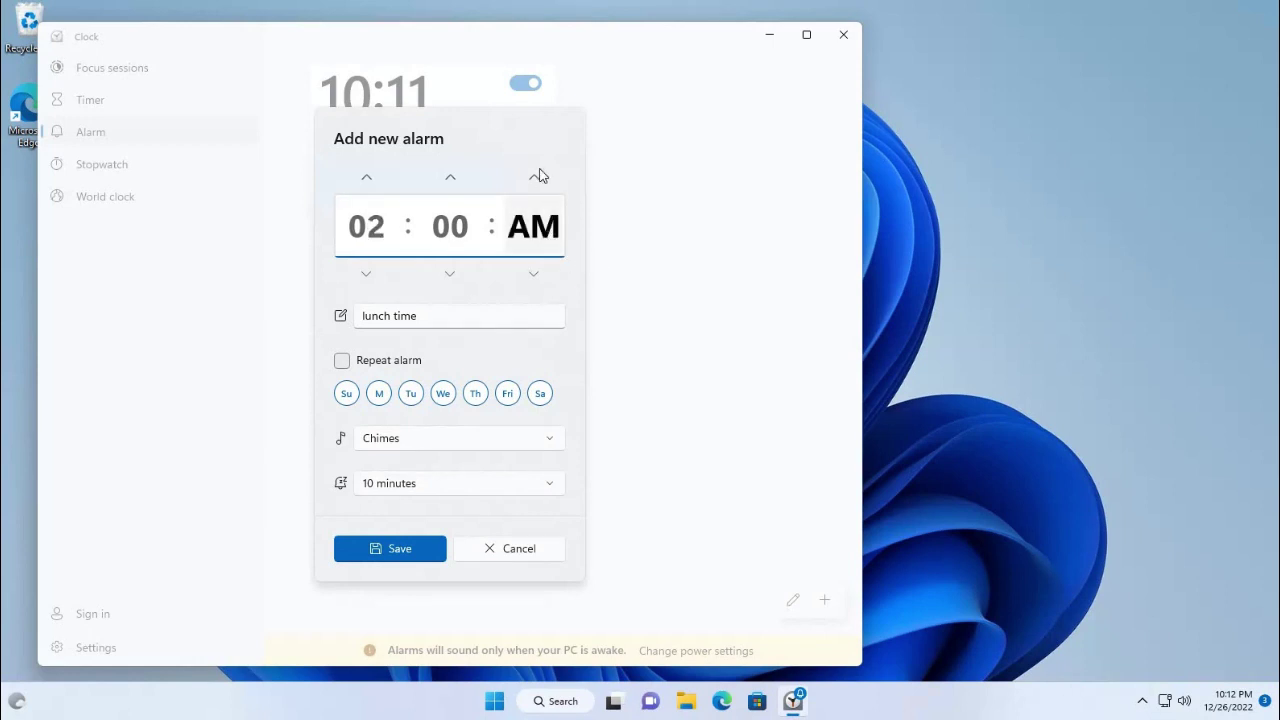
pyautogui.click(535, 177)
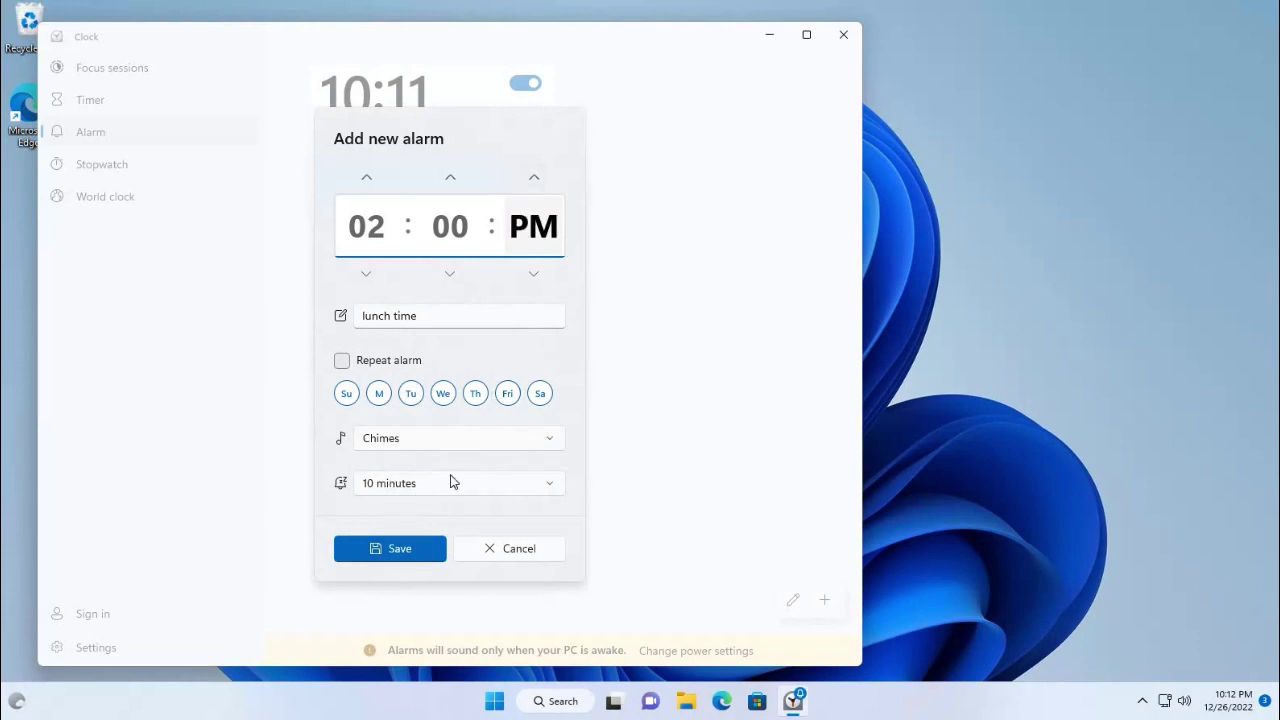
pyautogui.click(530, 440)
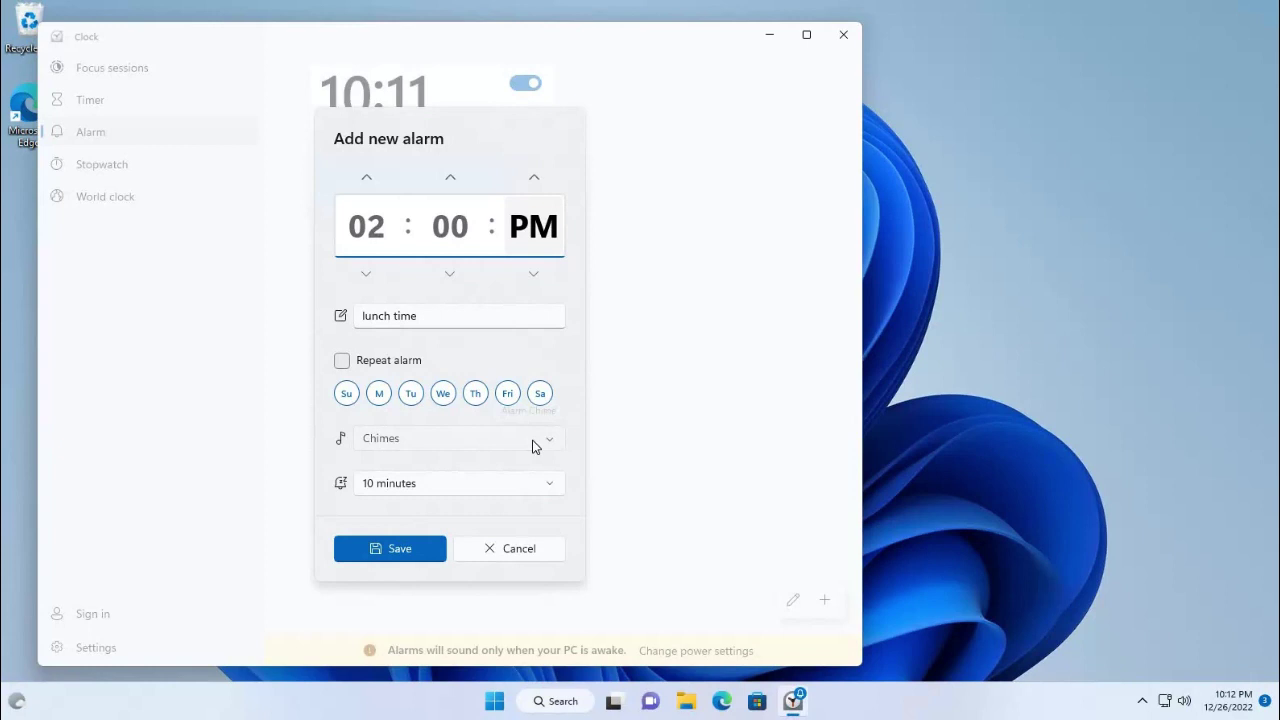
pyautogui.click(322, 465)
# Make the "lunch time" alarm repeat Monday through Friday and save it
pyautogui.click(379, 397)
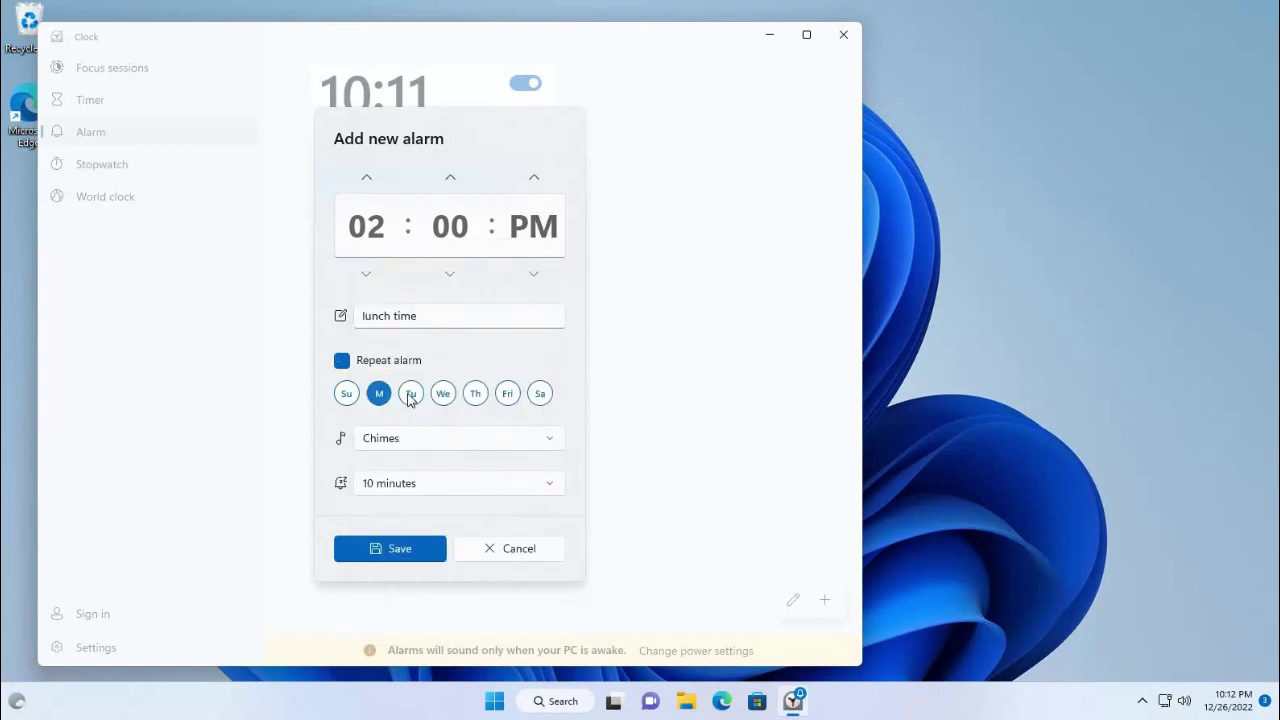
pyautogui.click(410, 395)
pyautogui.click(475, 395)
pyautogui.click(507, 395)
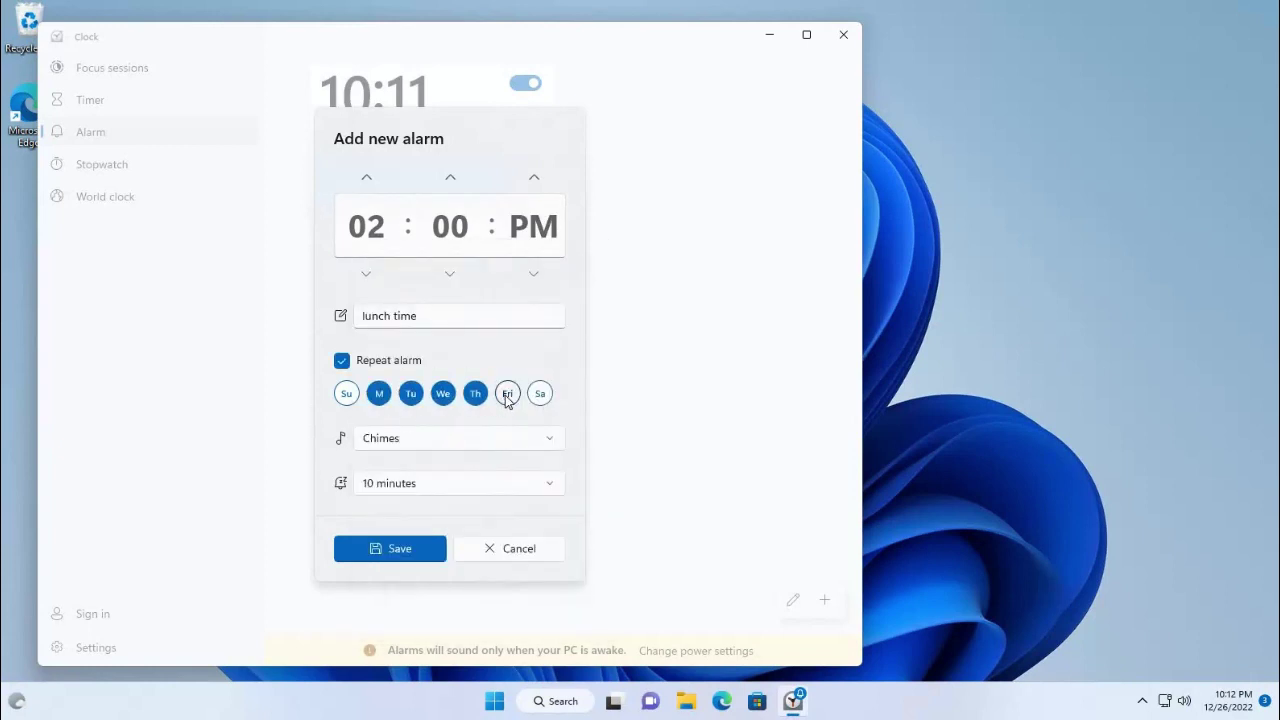
pyautogui.click(393, 554)
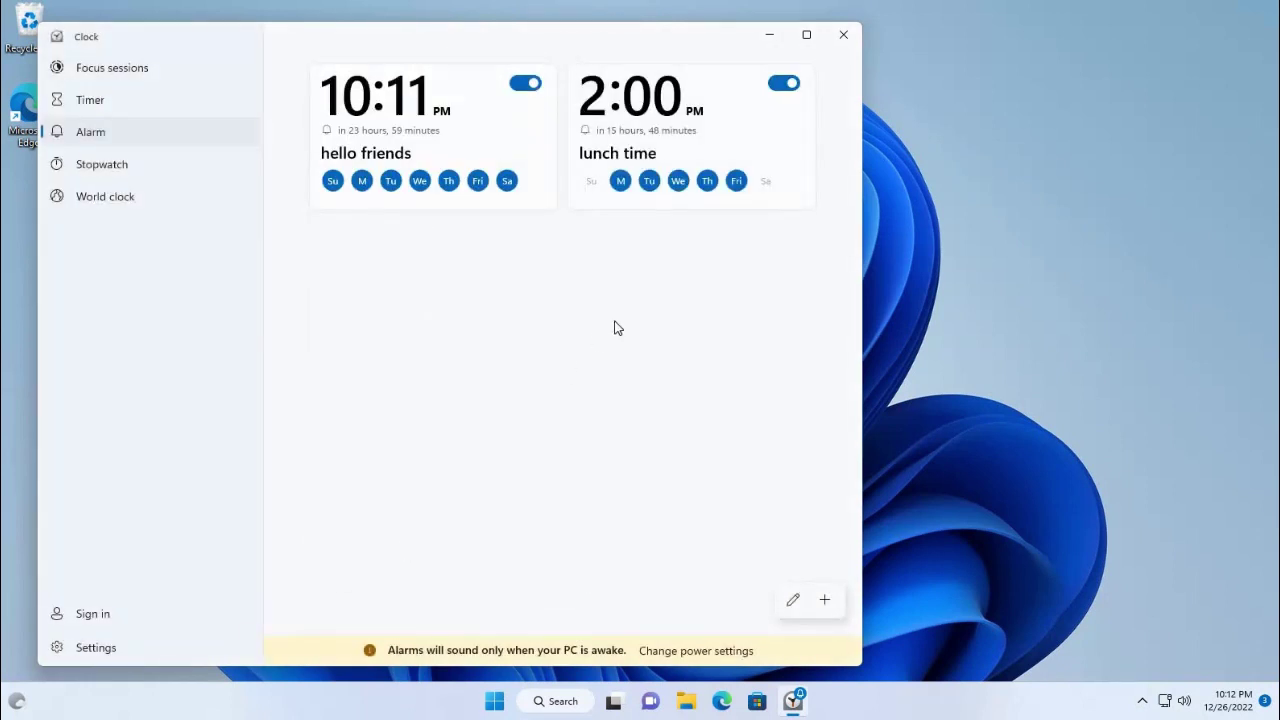